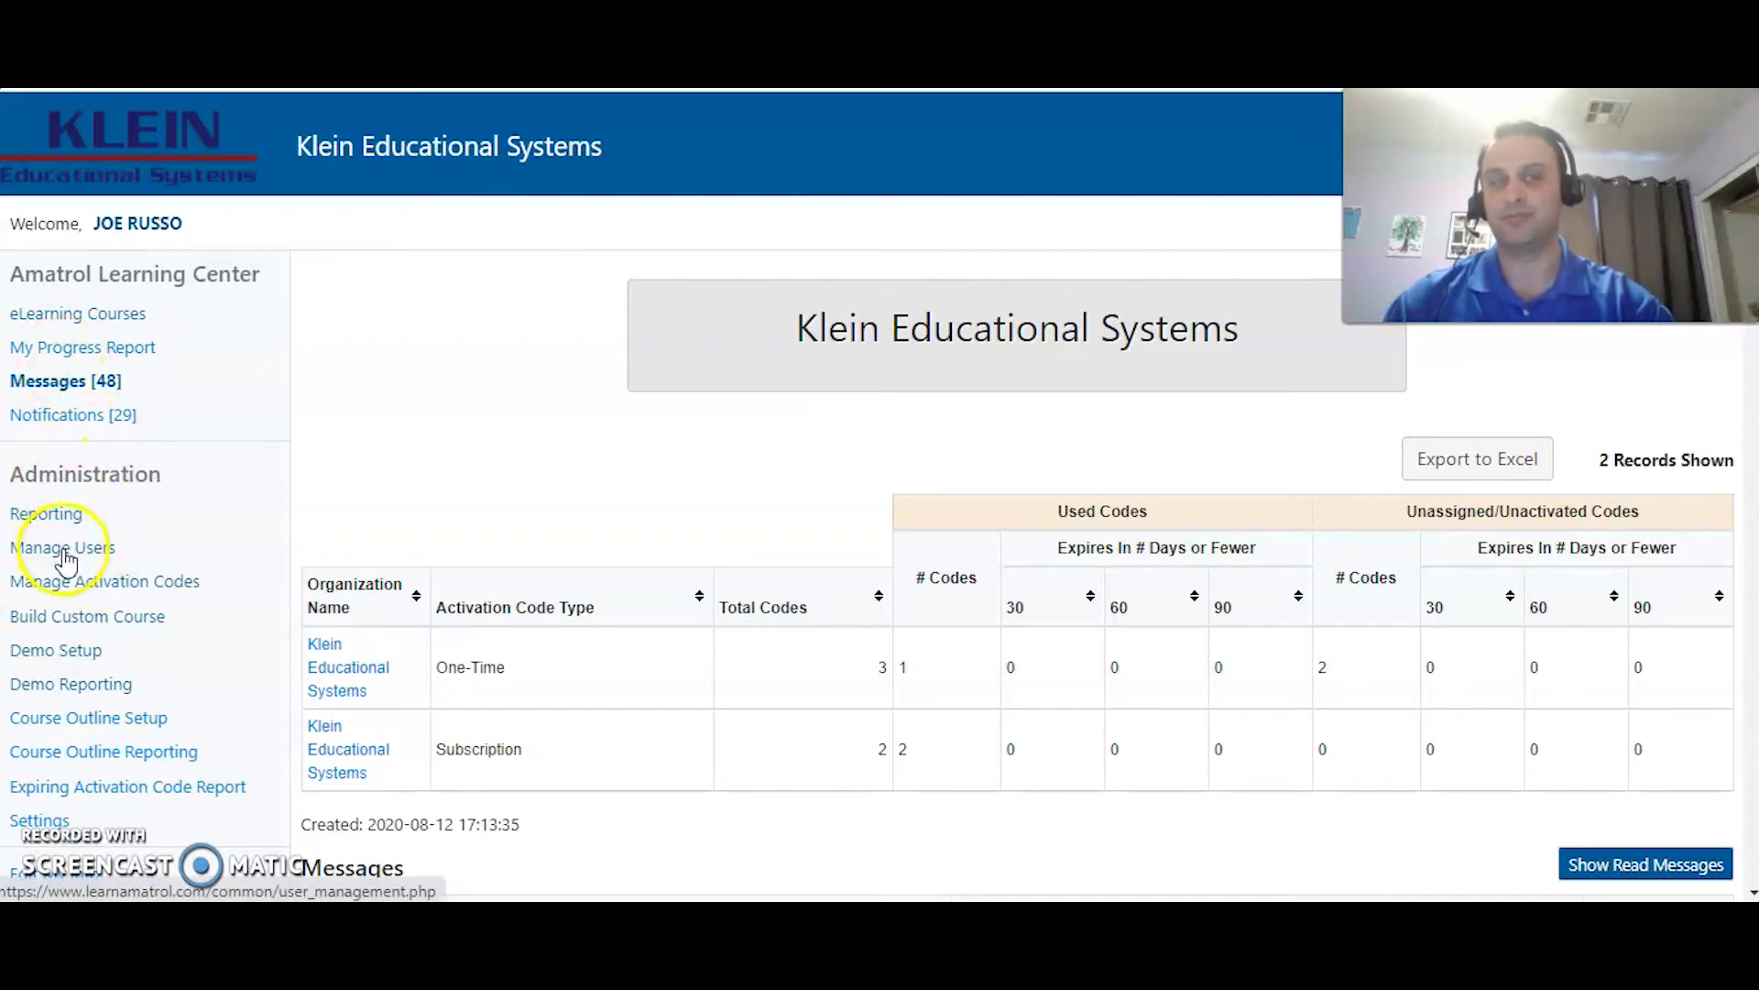
# Step: List all ten users on the Manage Users page and scroll through their user tags
pyautogui.click(64, 550)
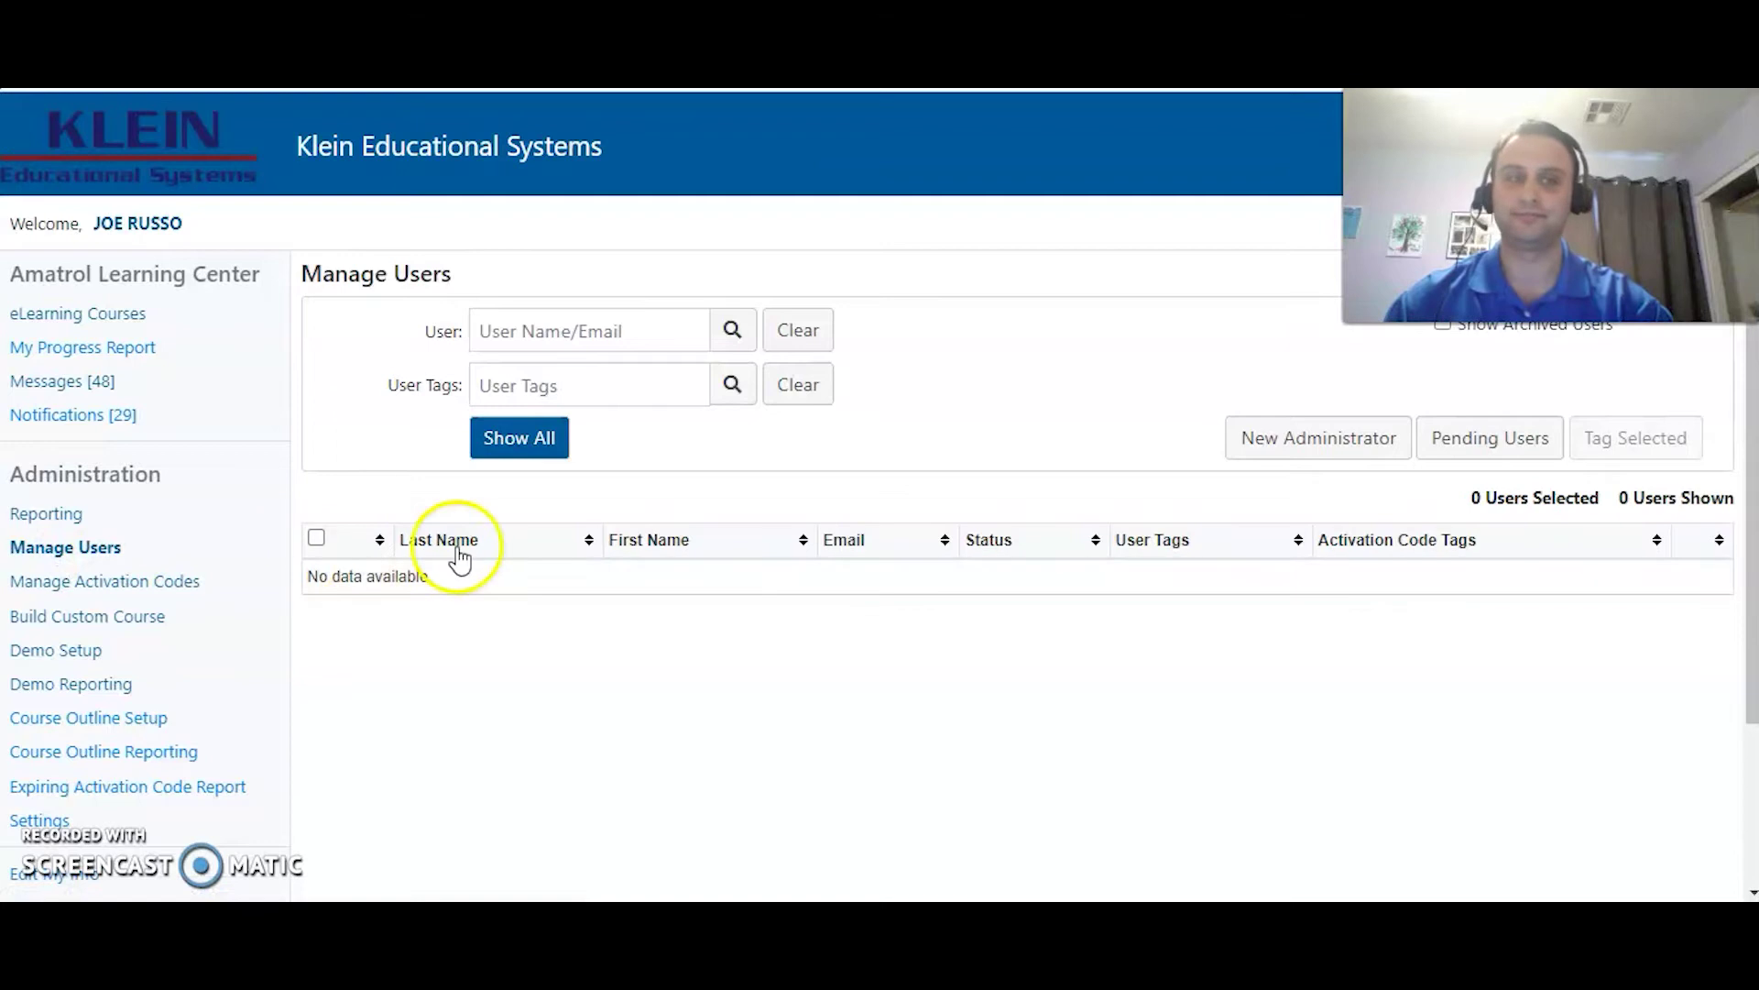
pyautogui.click(520, 438)
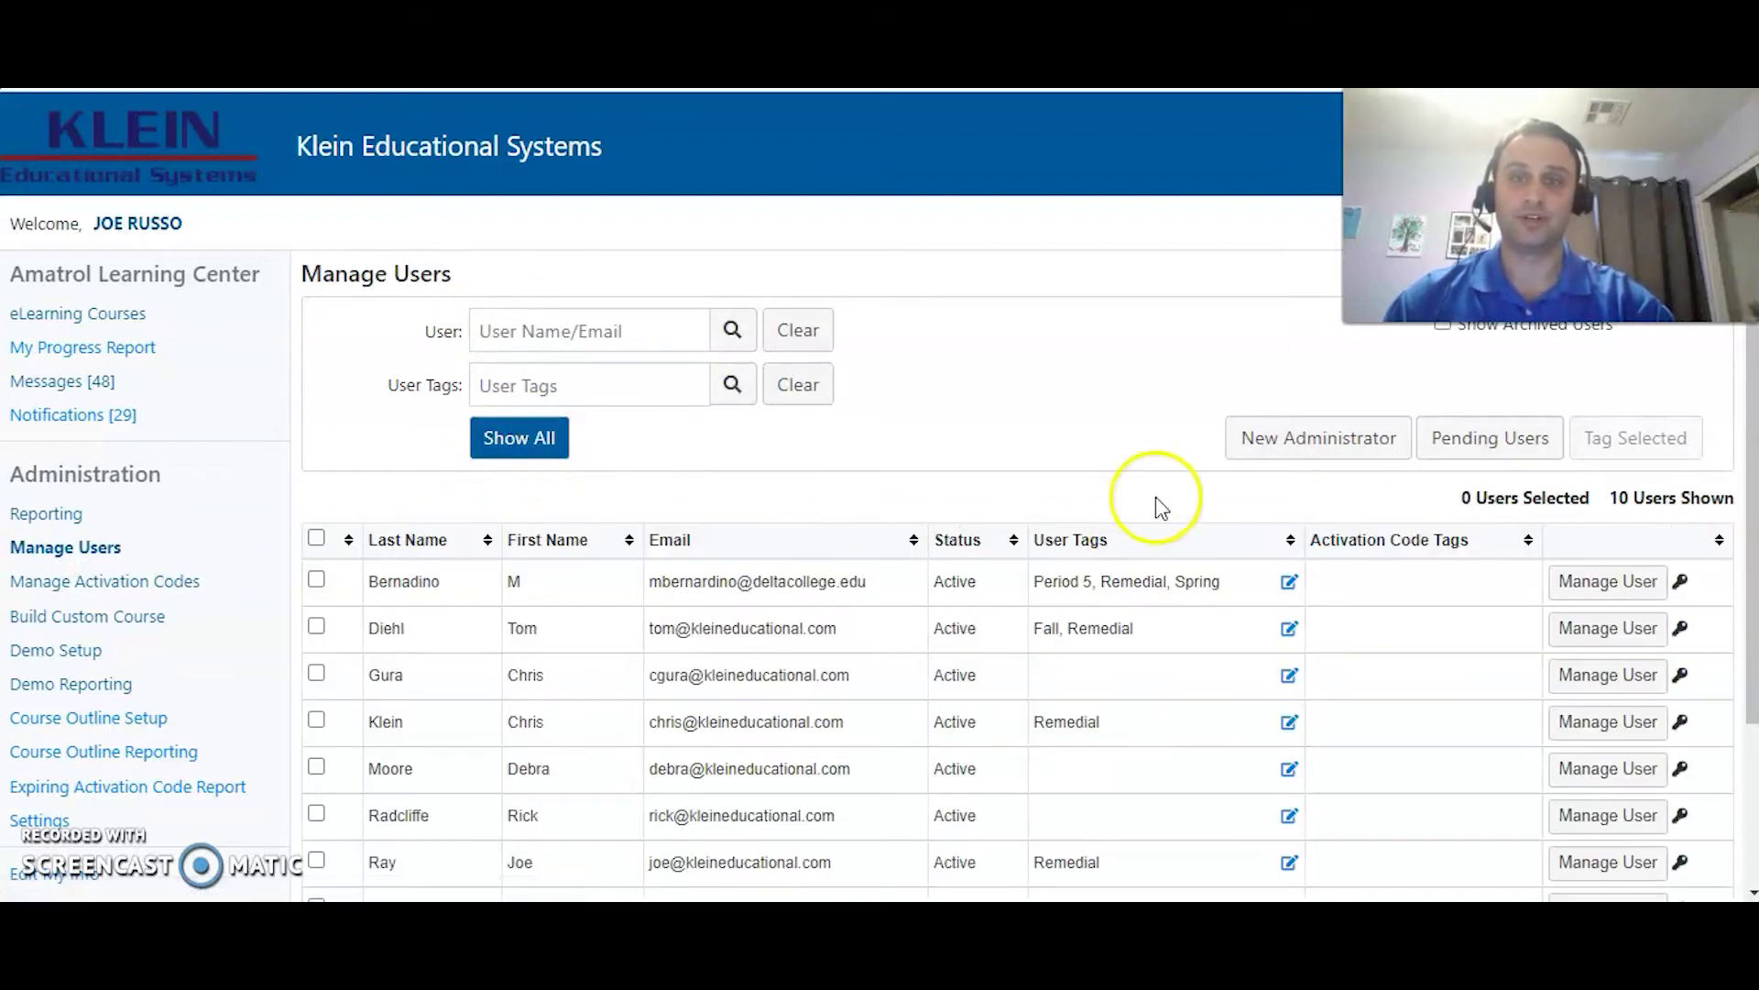
pyautogui.scroll(-2, 917, 596)
pyautogui.scroll(2, 921, 637)
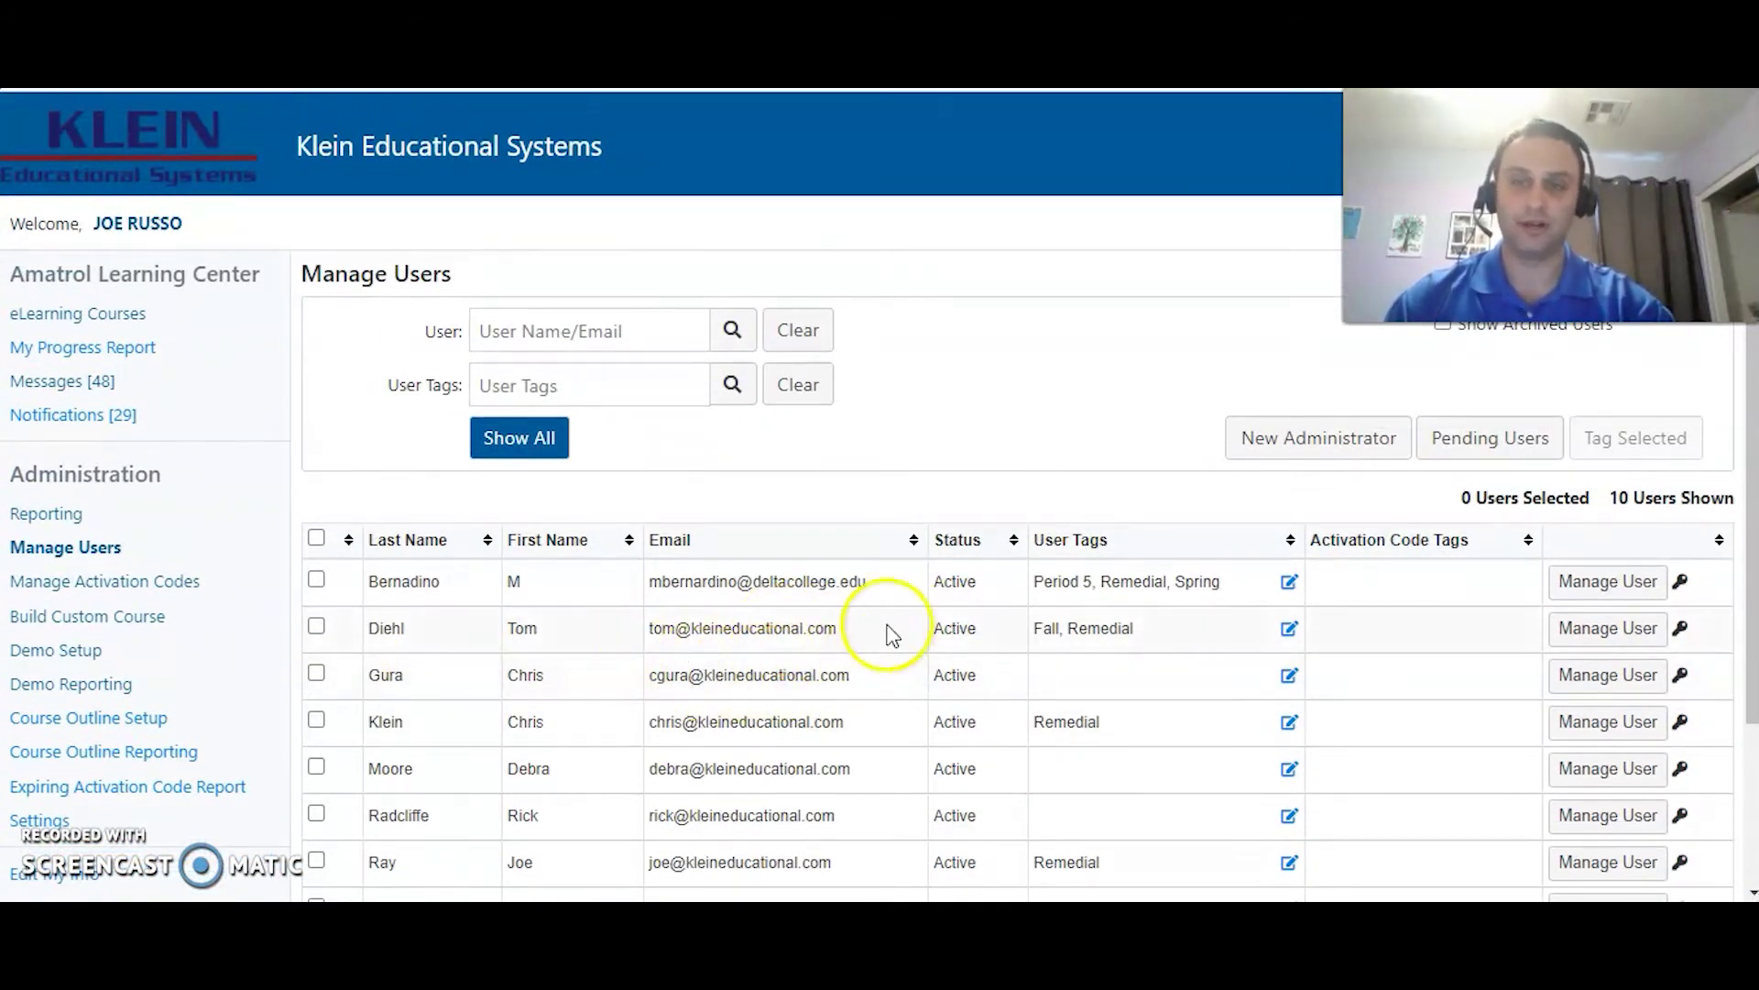
pyautogui.scroll(-2, 953, 604)
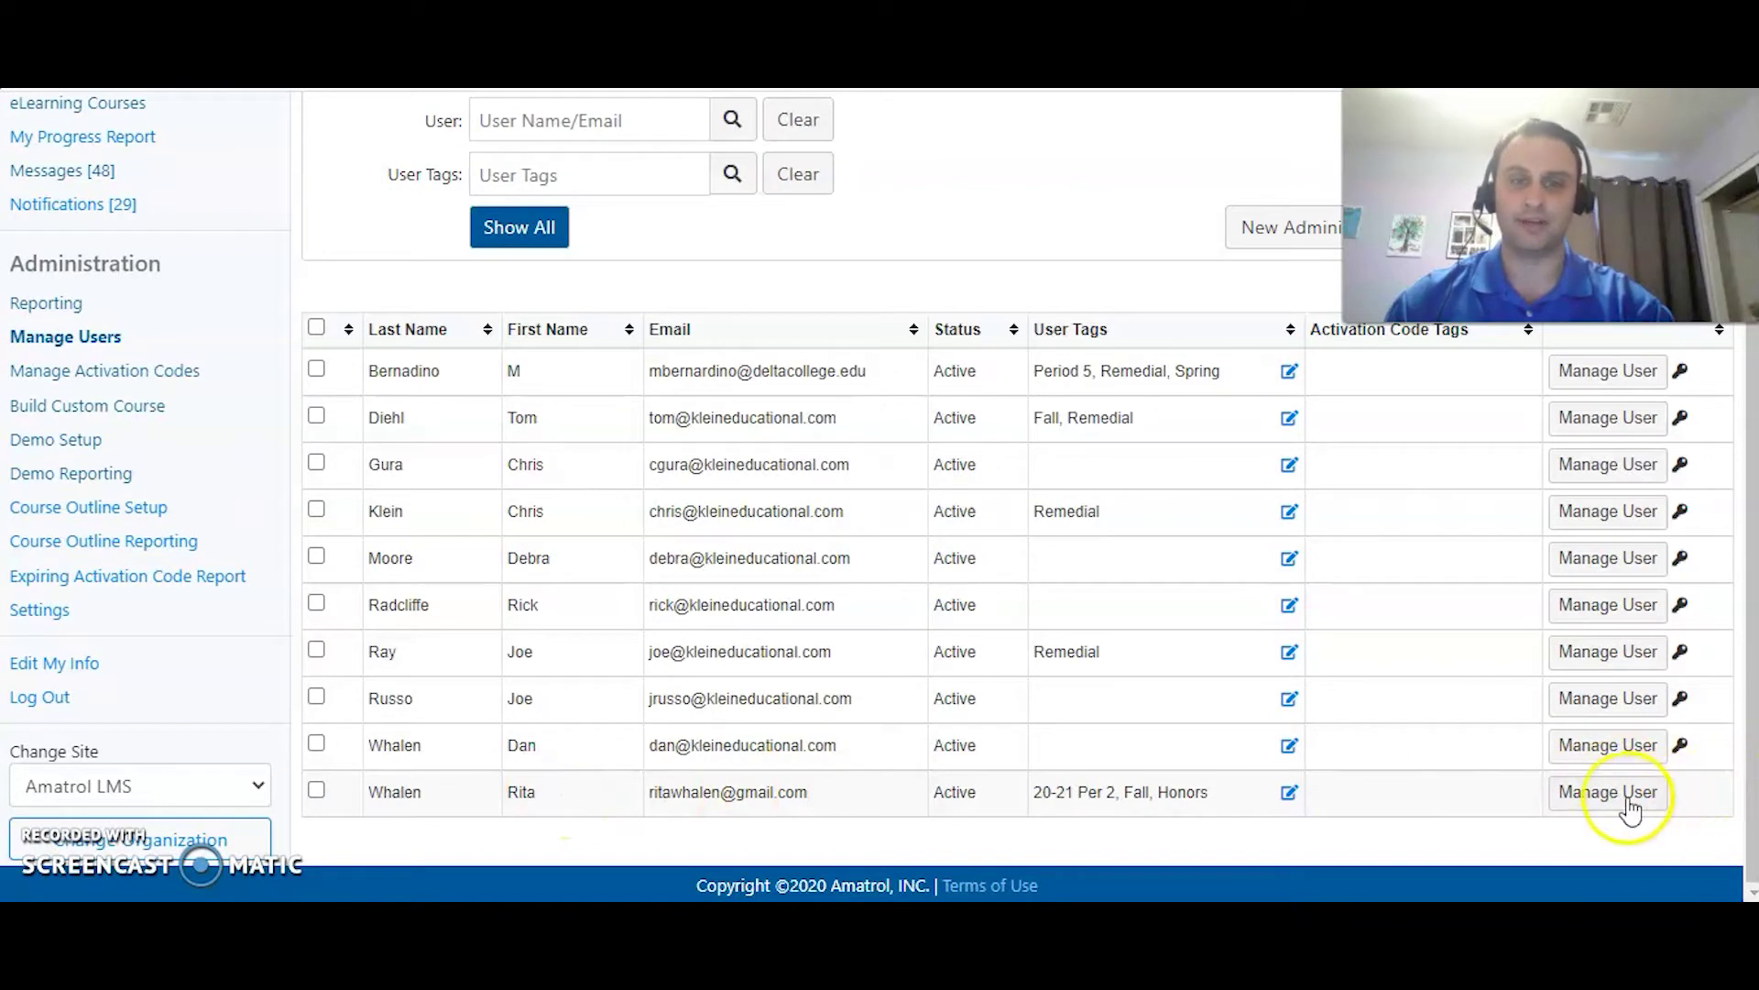
# Step: Open the last student's account on Manage Tags, showing 20-21 Per 2, Fall and Honors assigned
pyautogui.click(1630, 810)
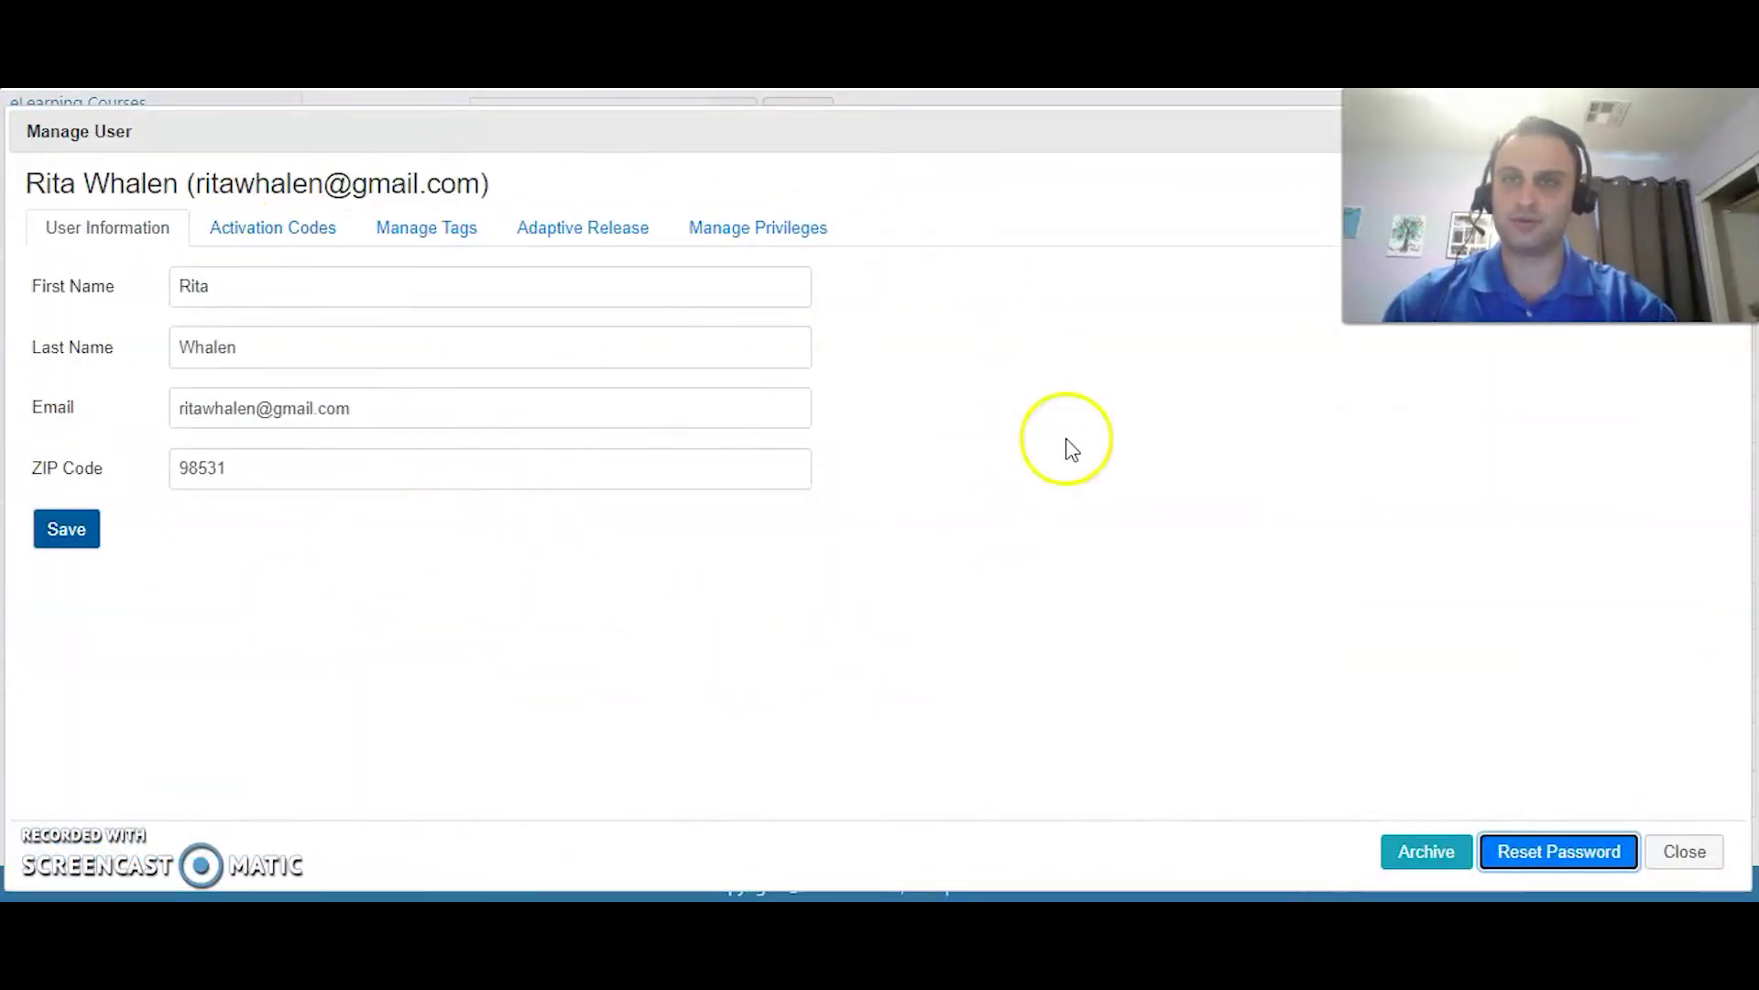
pyautogui.click(427, 237)
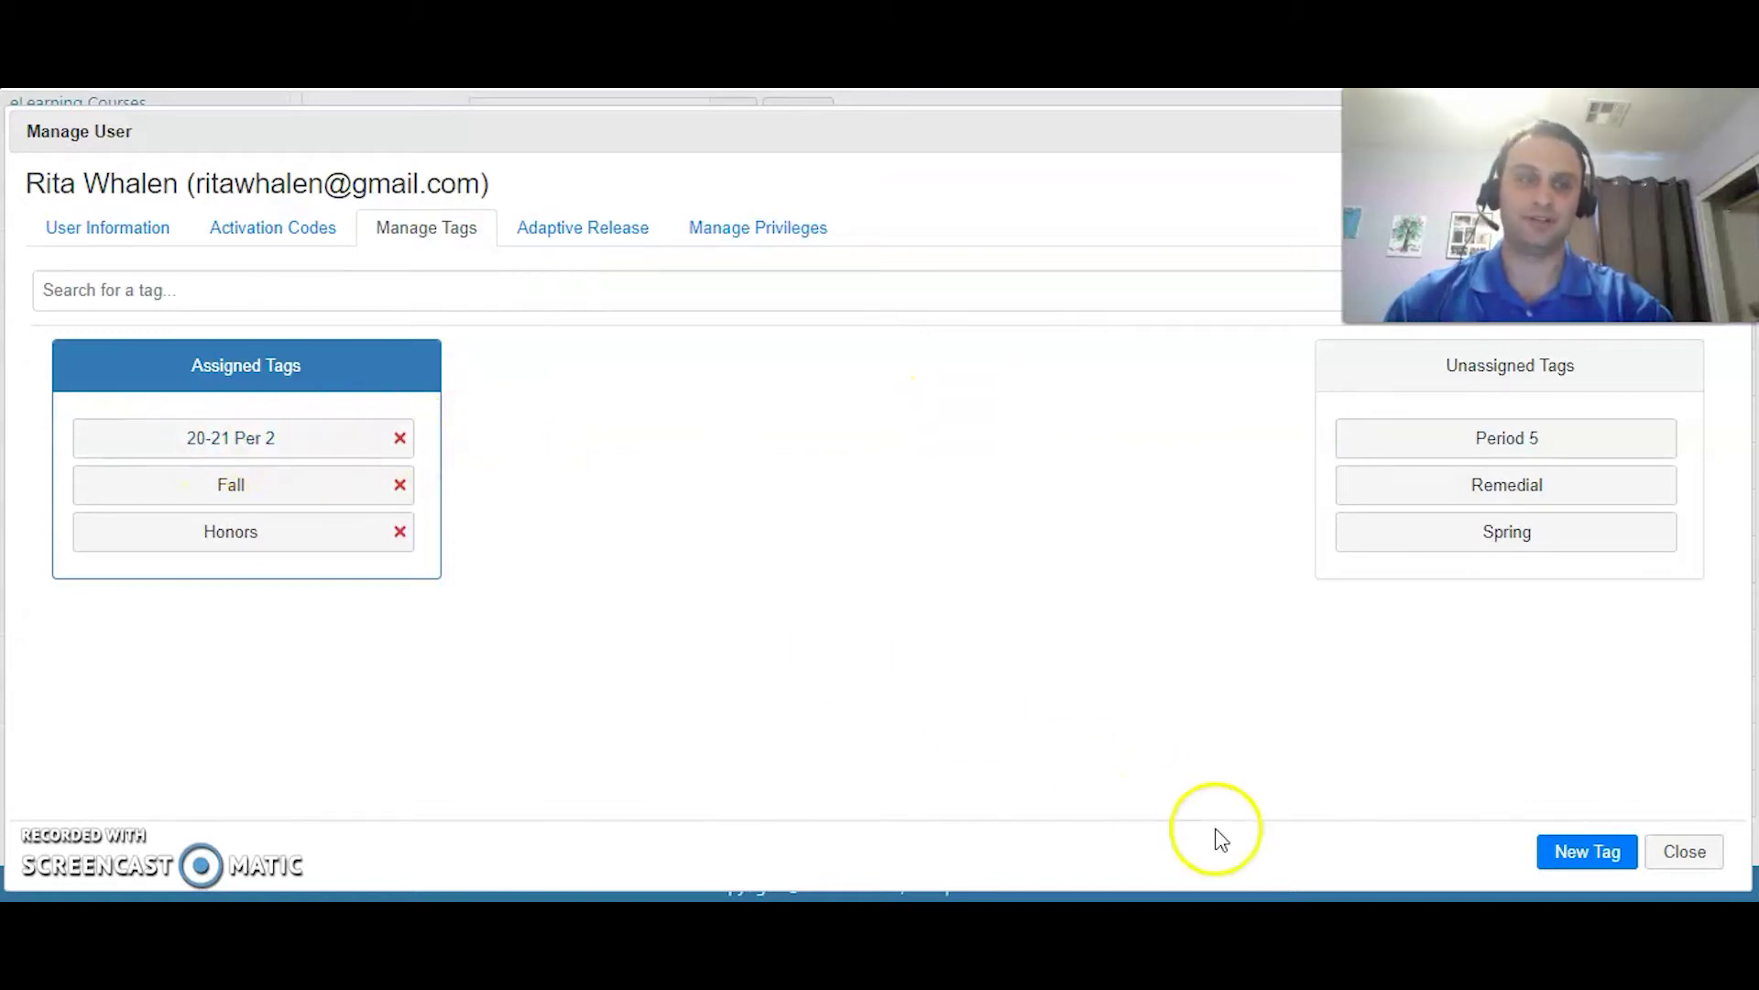
# Step: Create the tag 20-21Per2Group1 and assign it to the student
pyautogui.click(1577, 853)
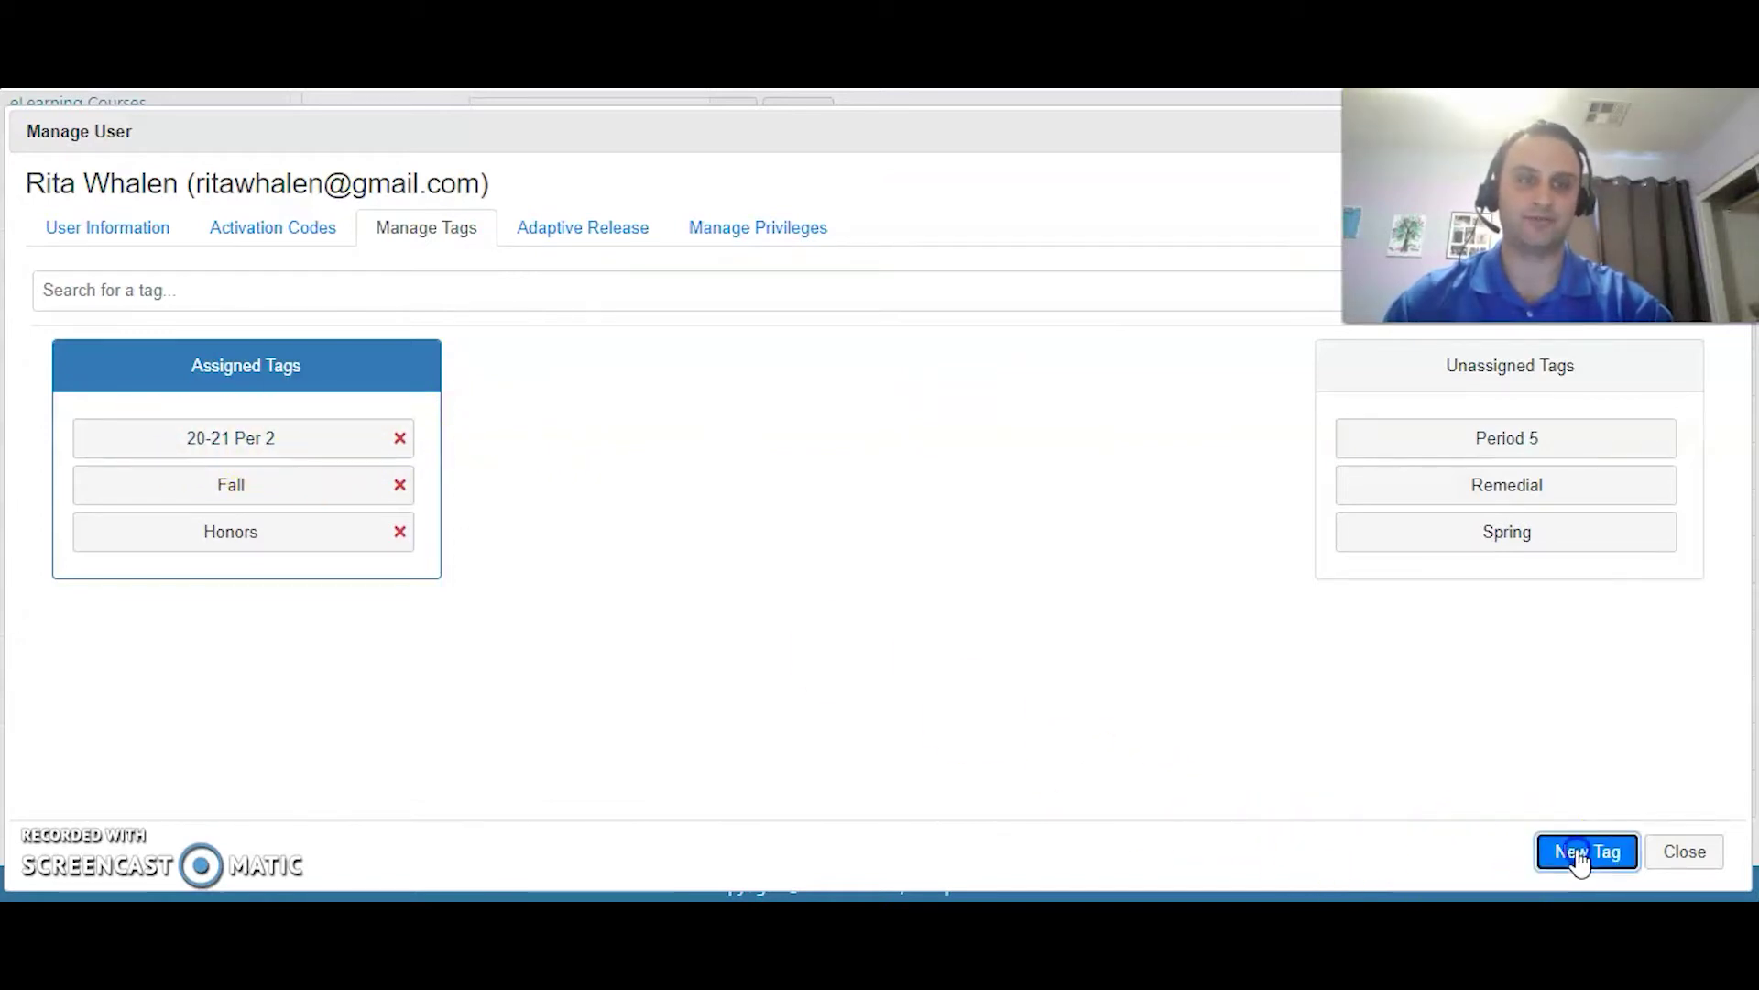
pyautogui.click(836, 446)
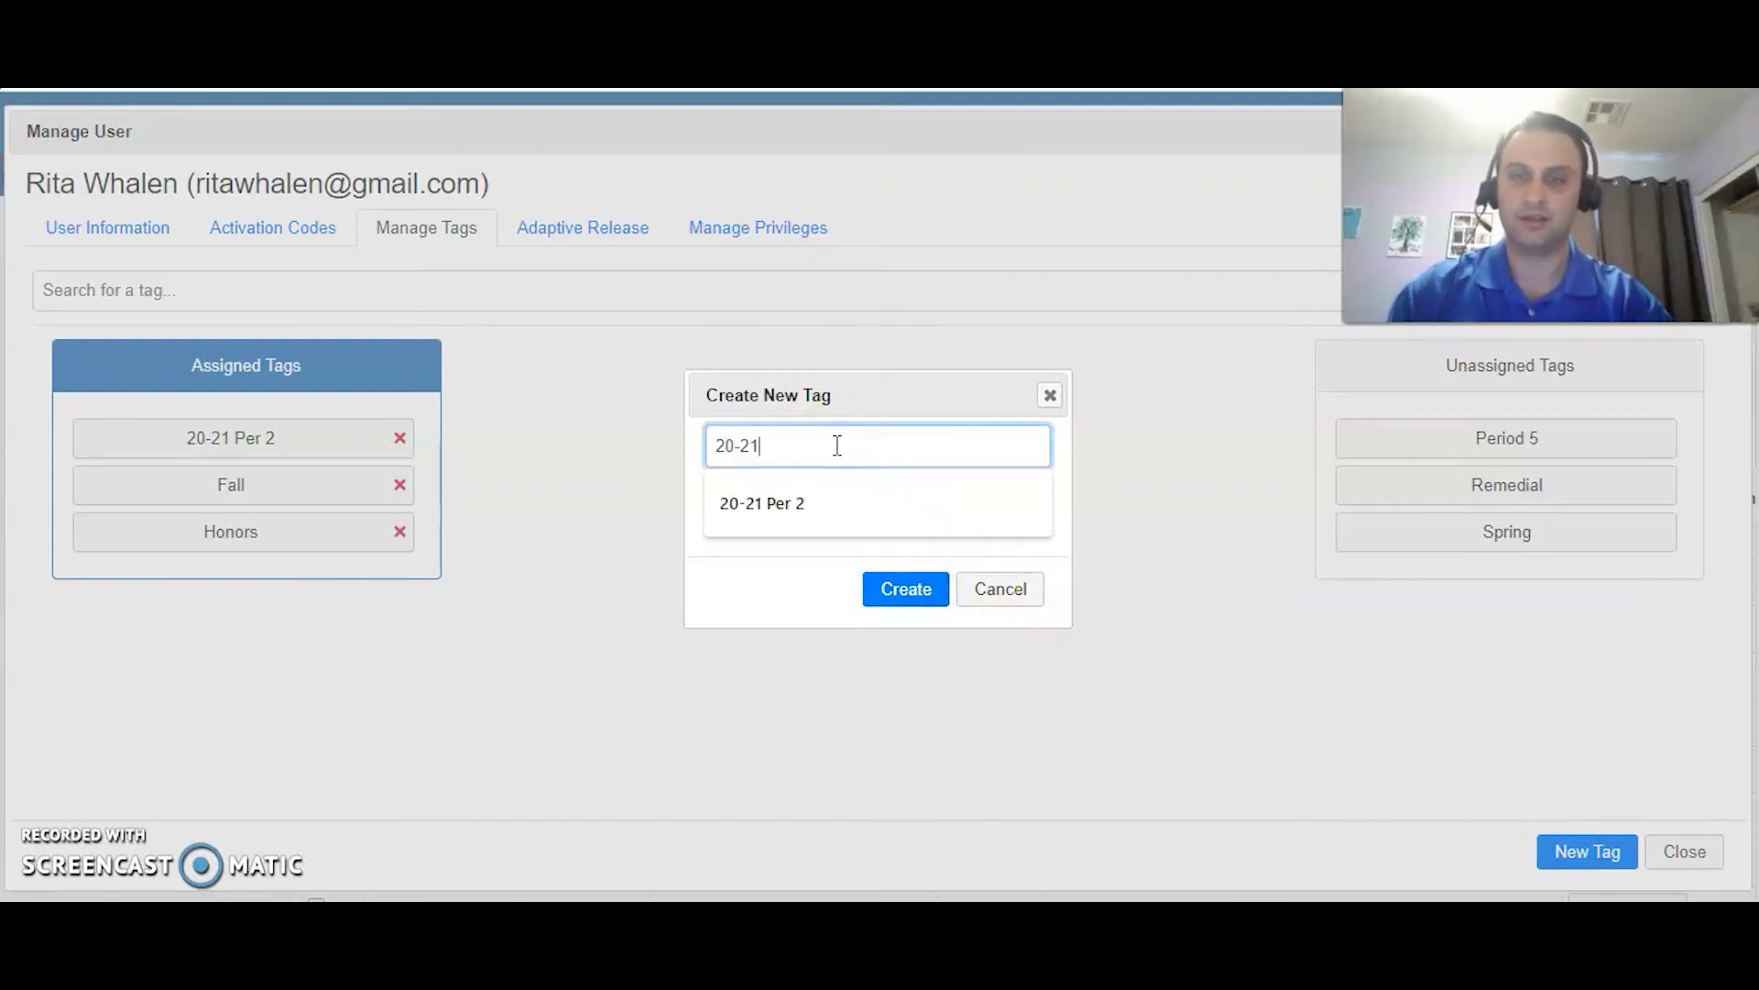
pyautogui.write('20-21')
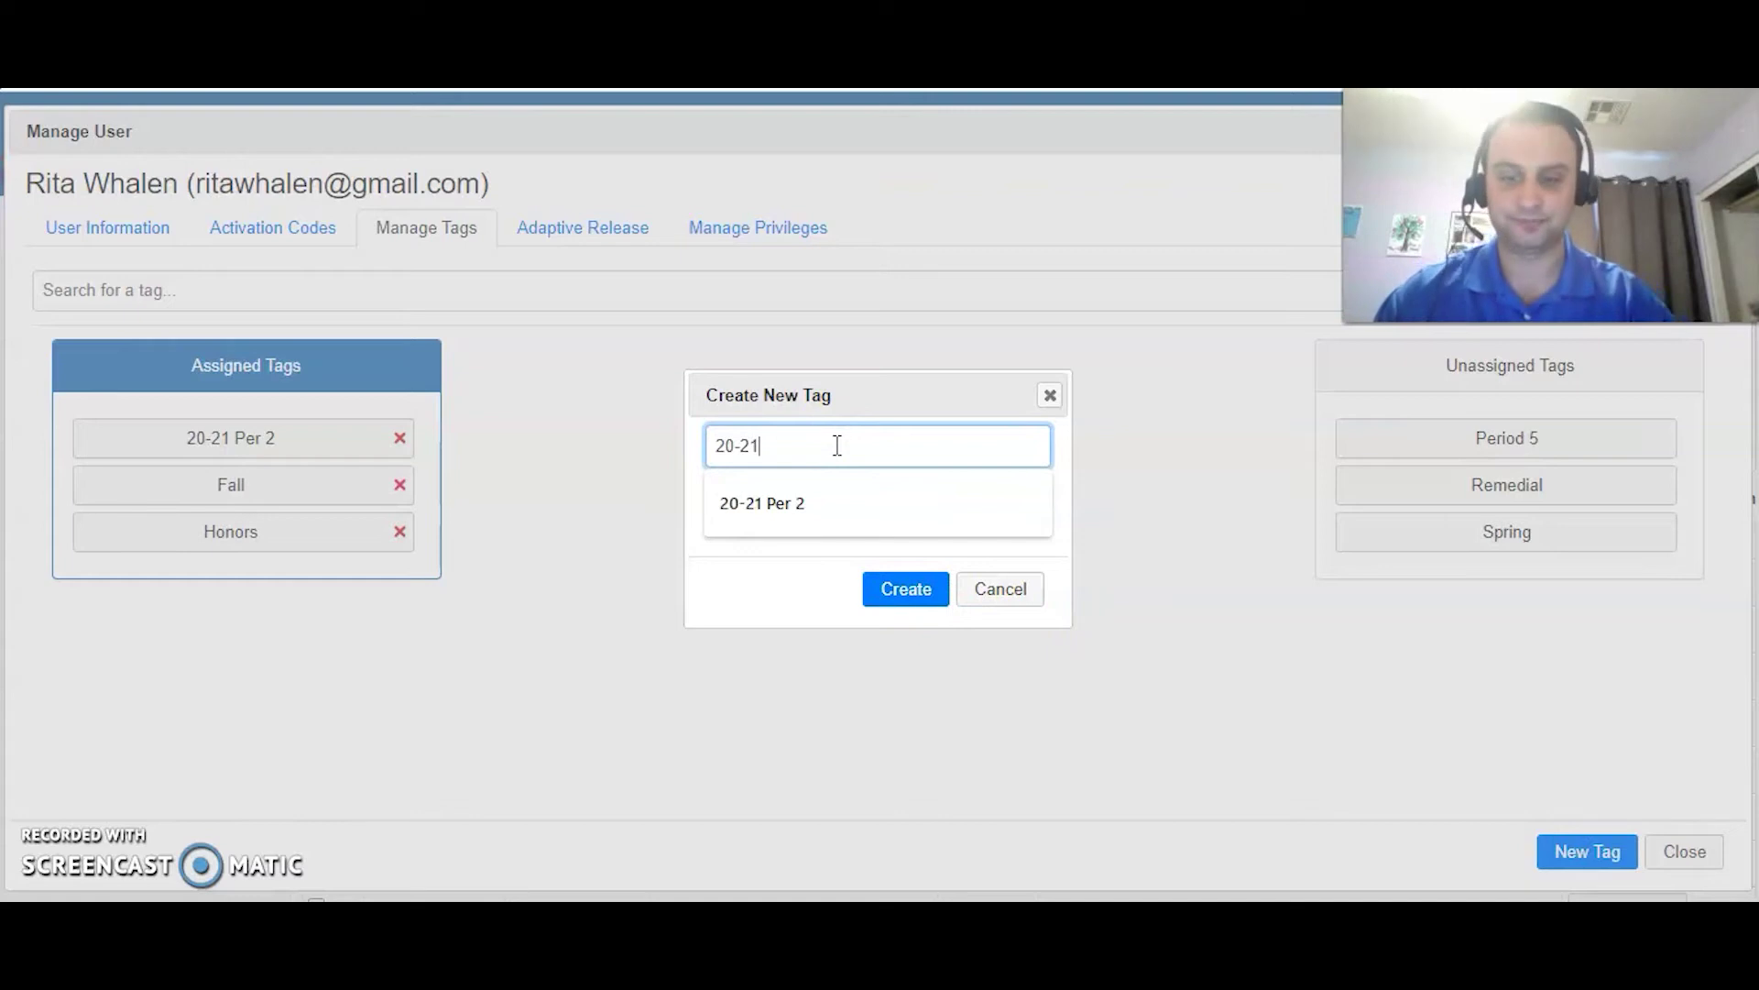
pyautogui.write('Per2Group1')
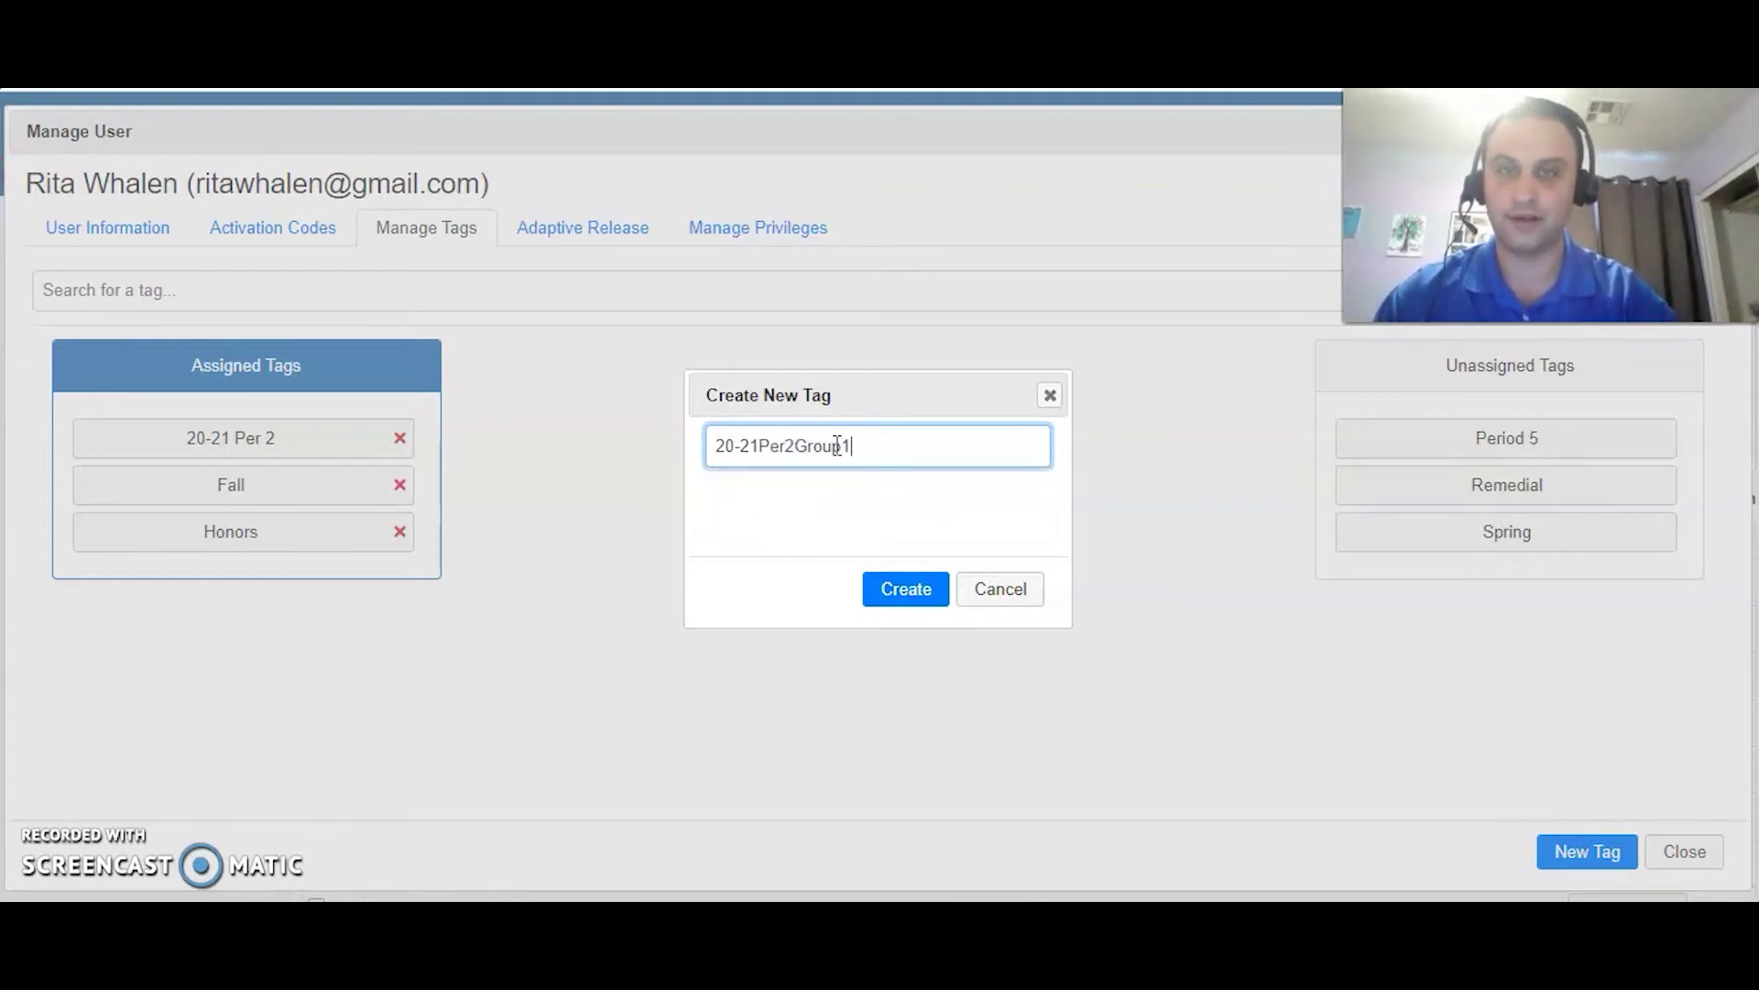
pyautogui.click(906, 588)
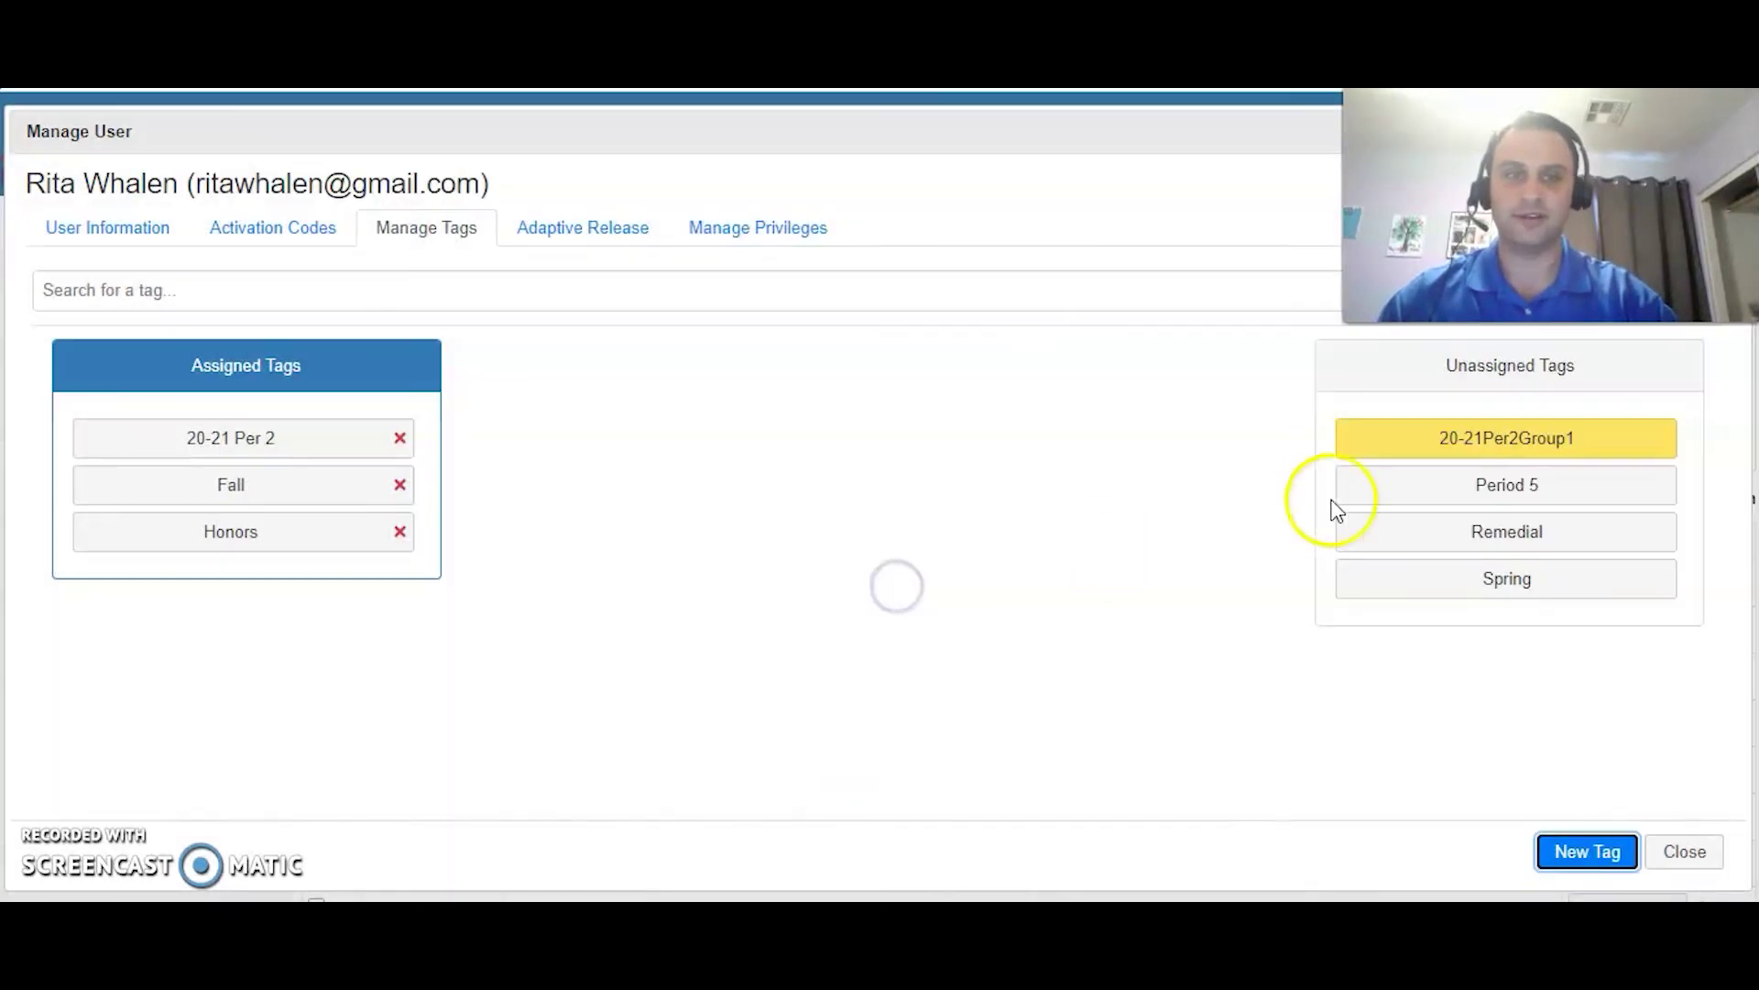
pyautogui.doubleClick(1508, 453)
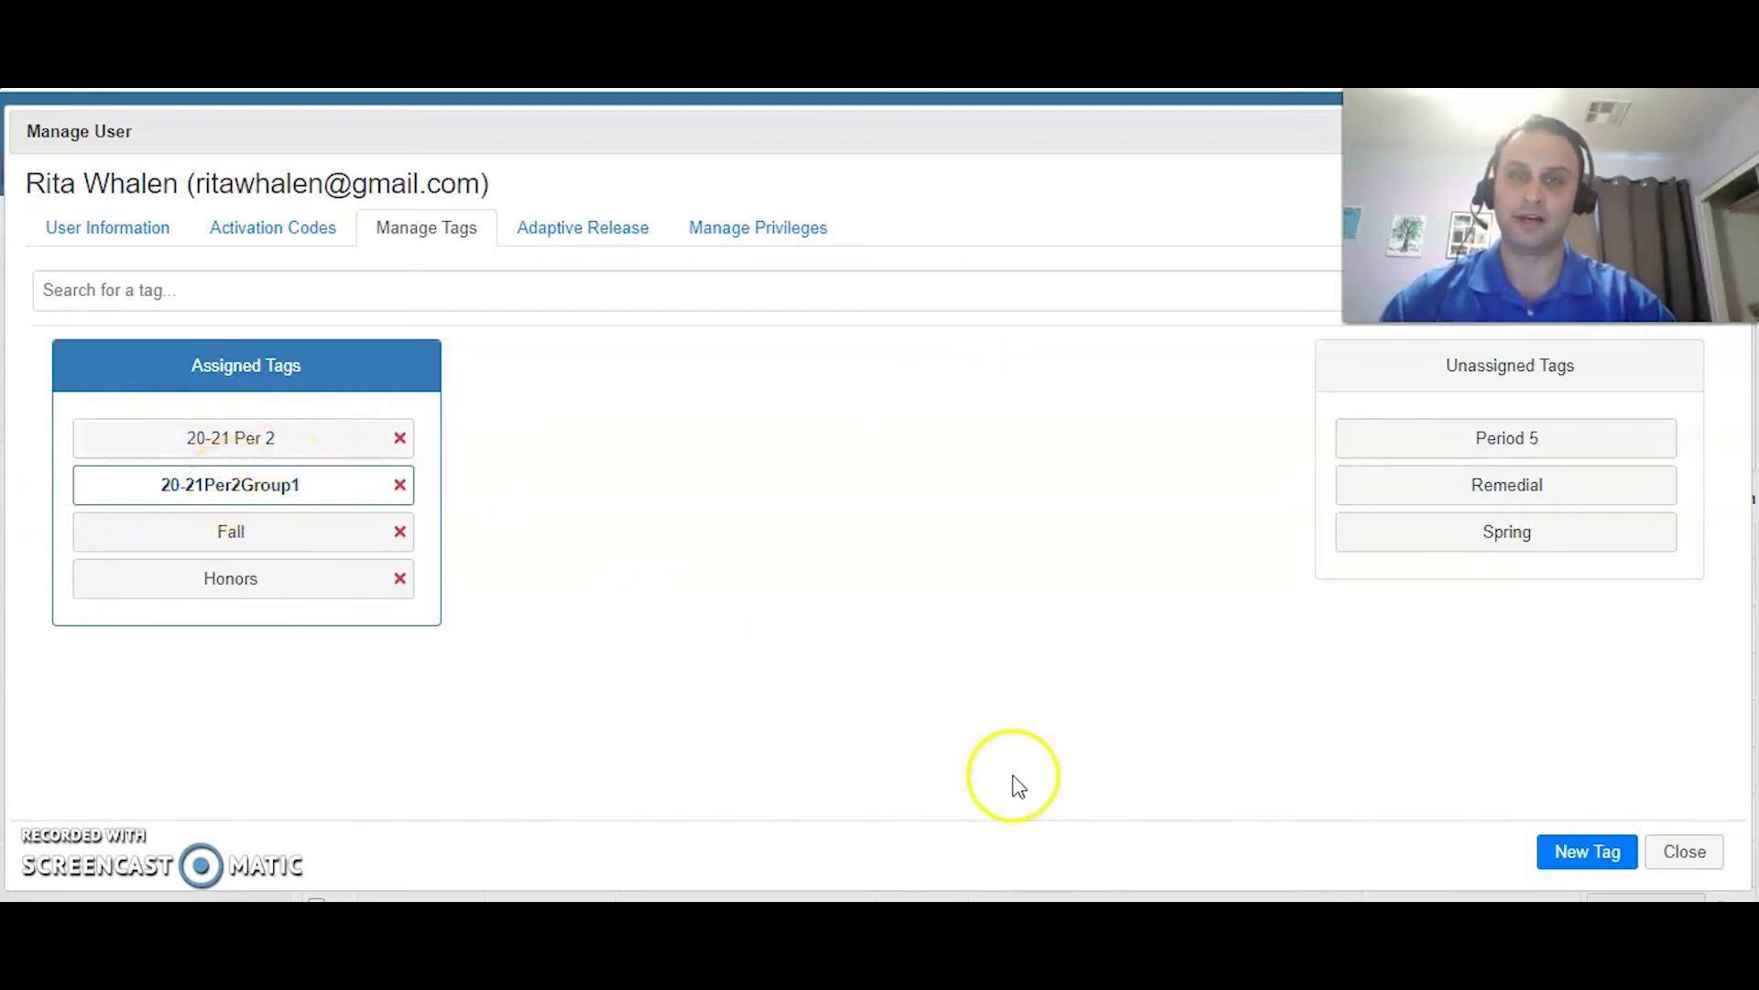
# Step: Close the student's settings and check the updated User Tags column in the users table
pyautogui.click(1701, 850)
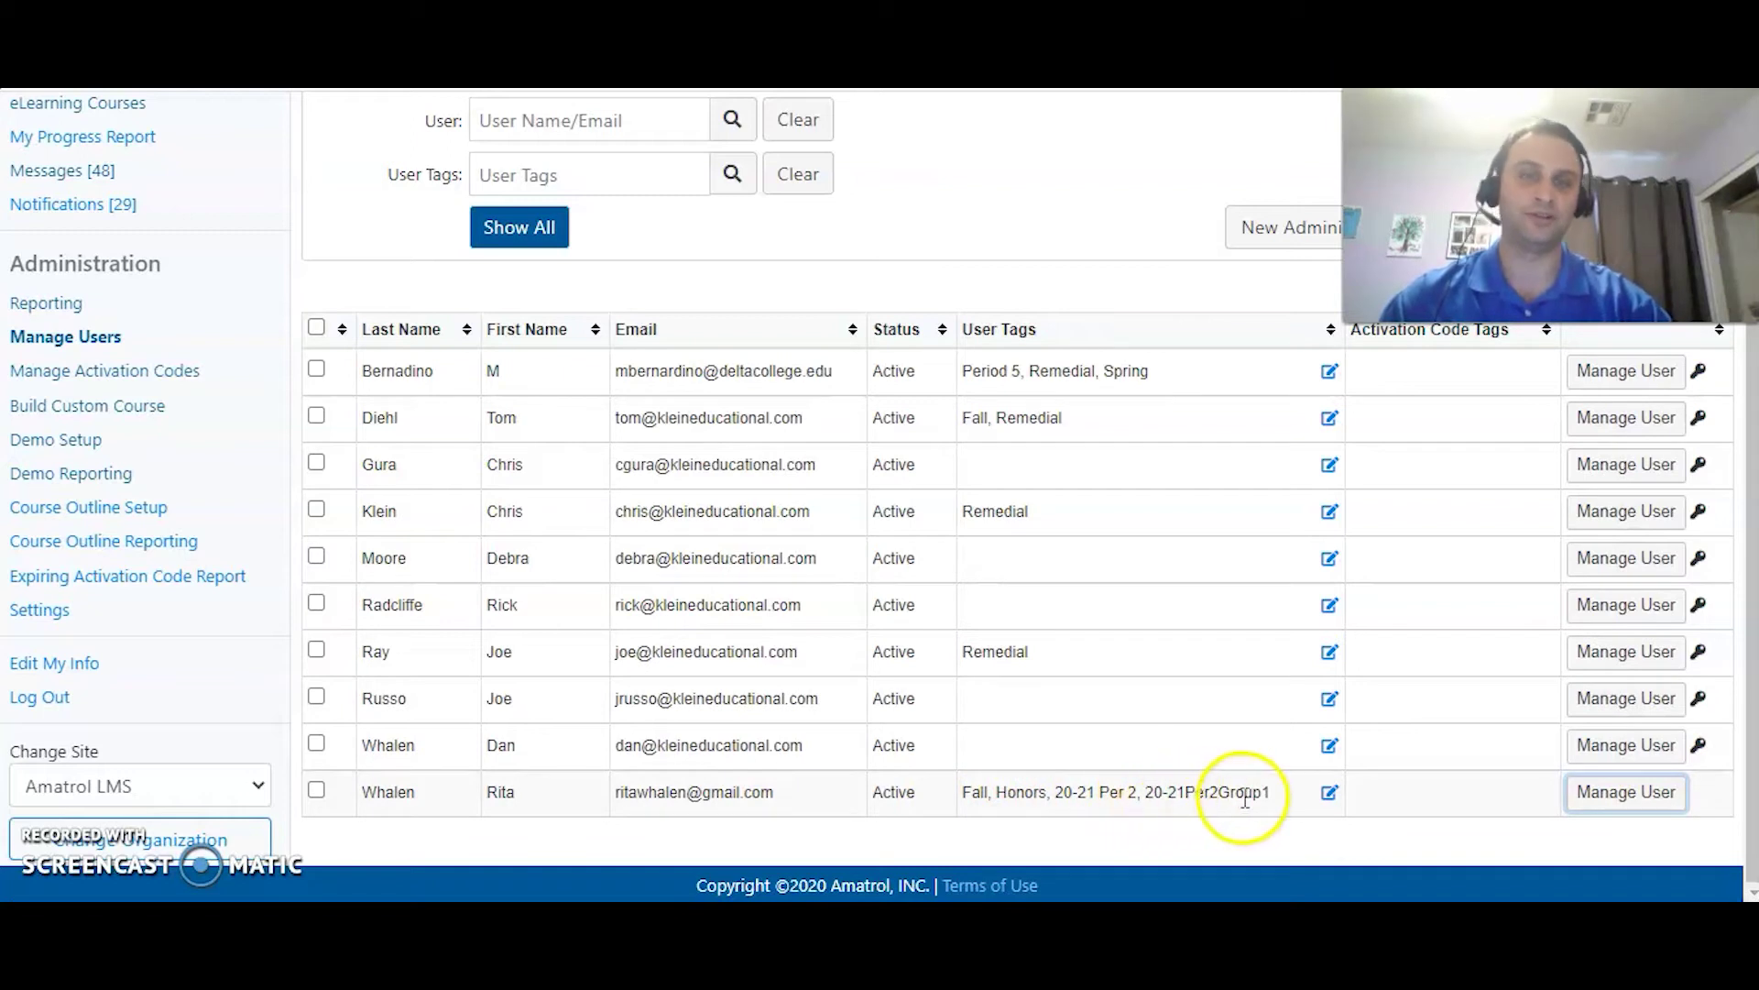
pyautogui.scroll(3, 1202, 744)
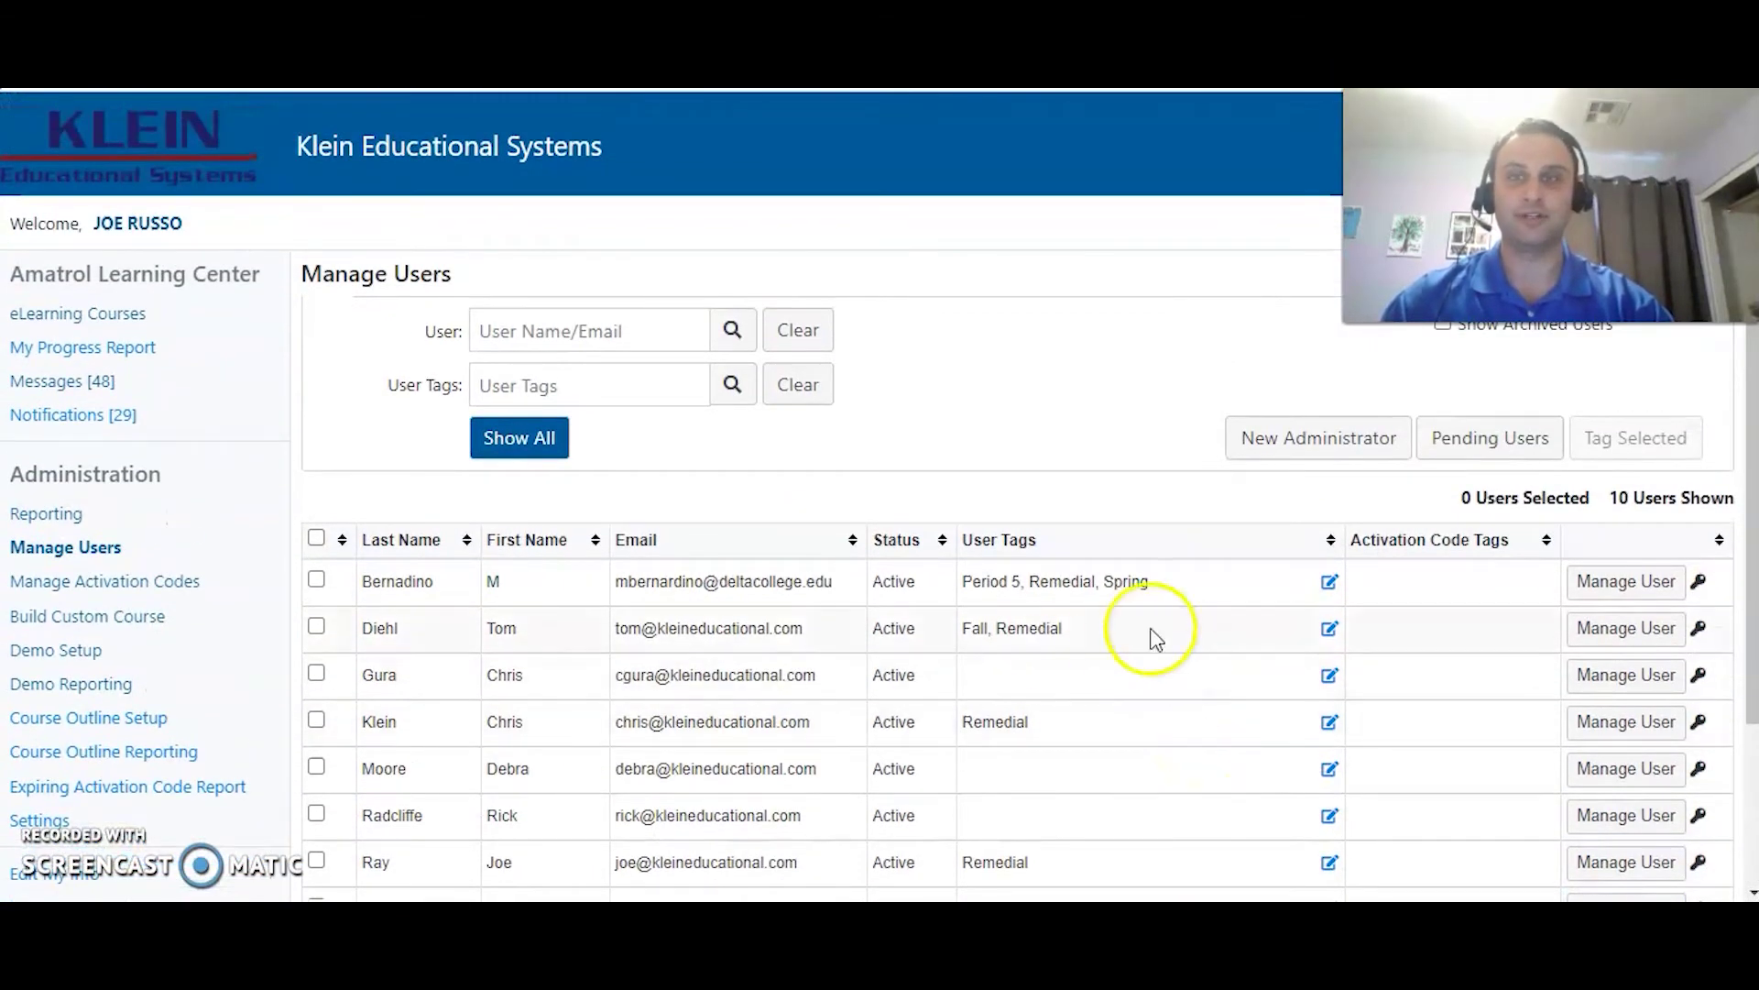
# Step: On the Reporting page, search the user tags for 20-21Per2Group1
pyautogui.click(66, 519)
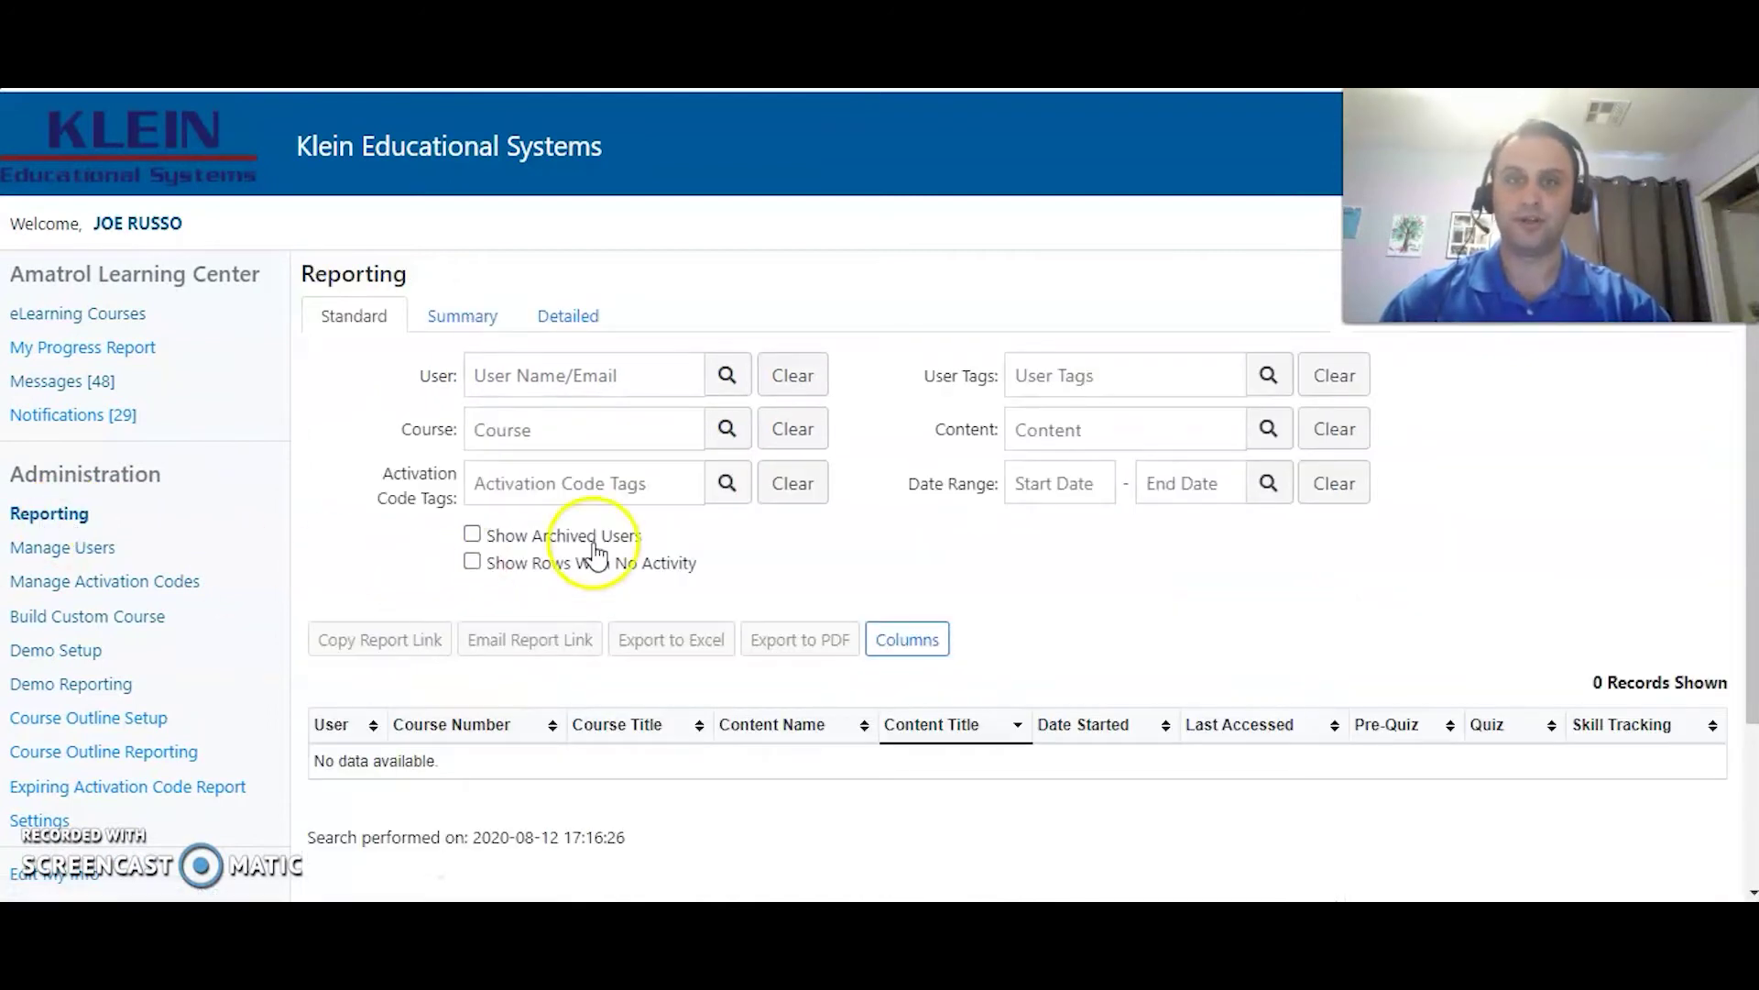
pyautogui.scroll(-2, 706, 541)
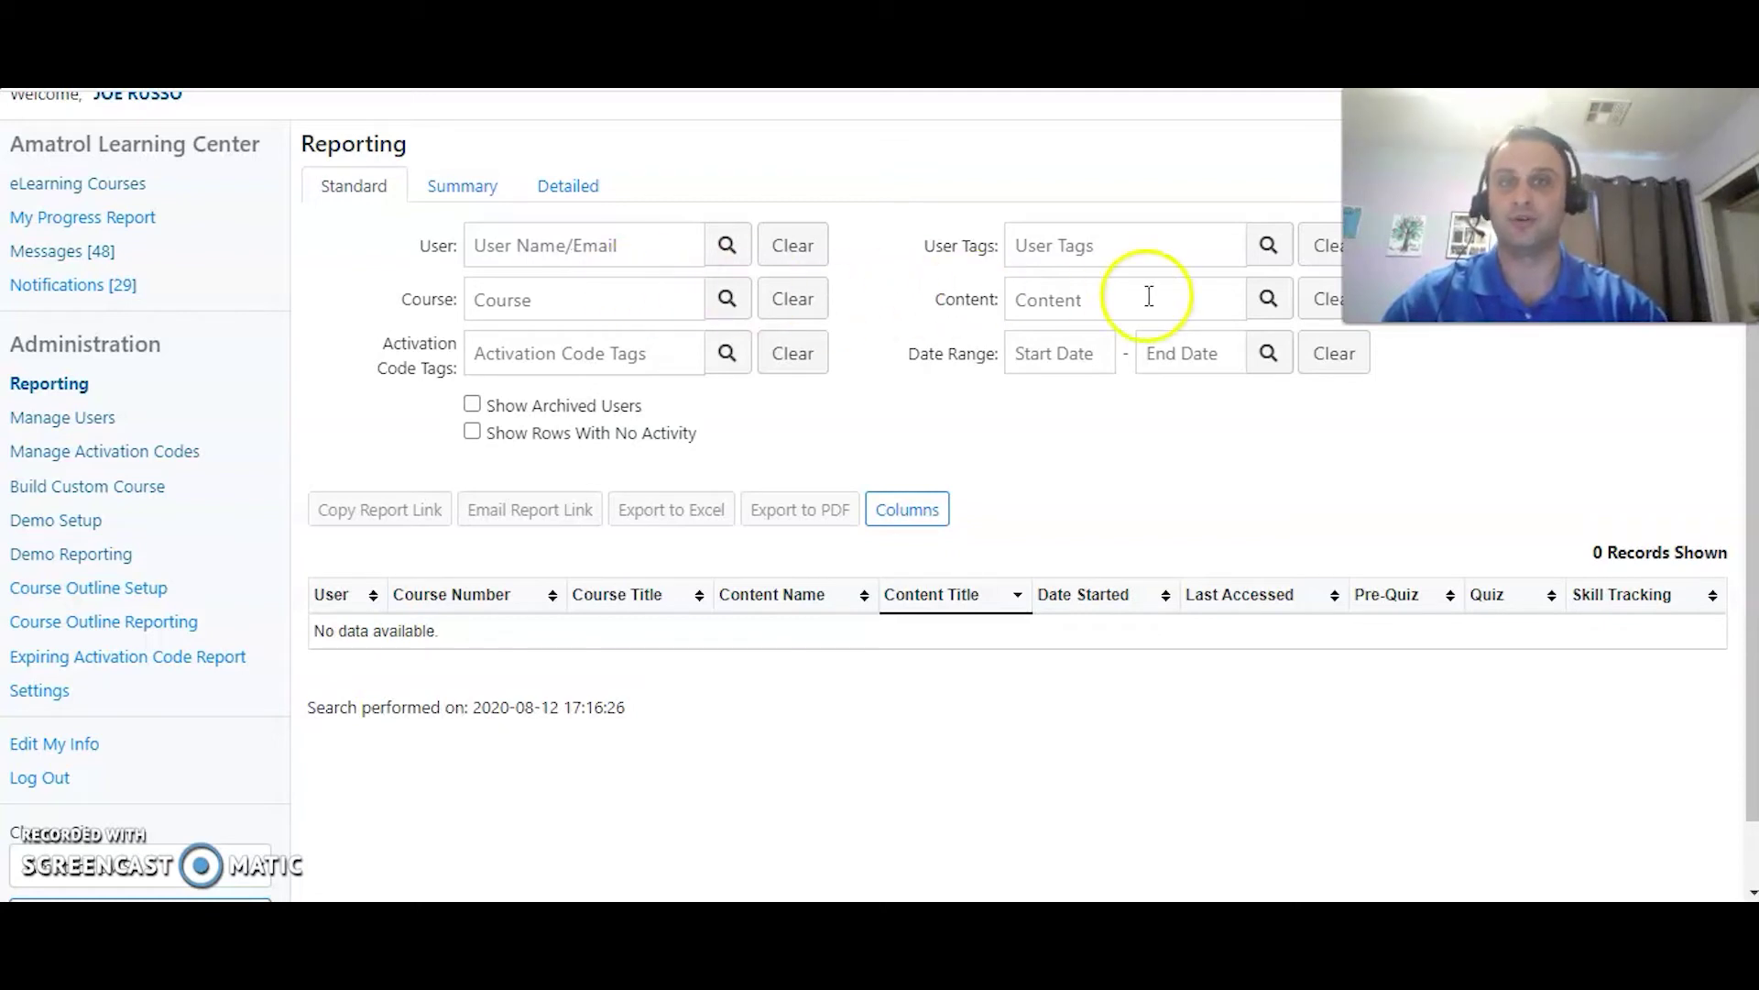
pyautogui.click(1148, 250)
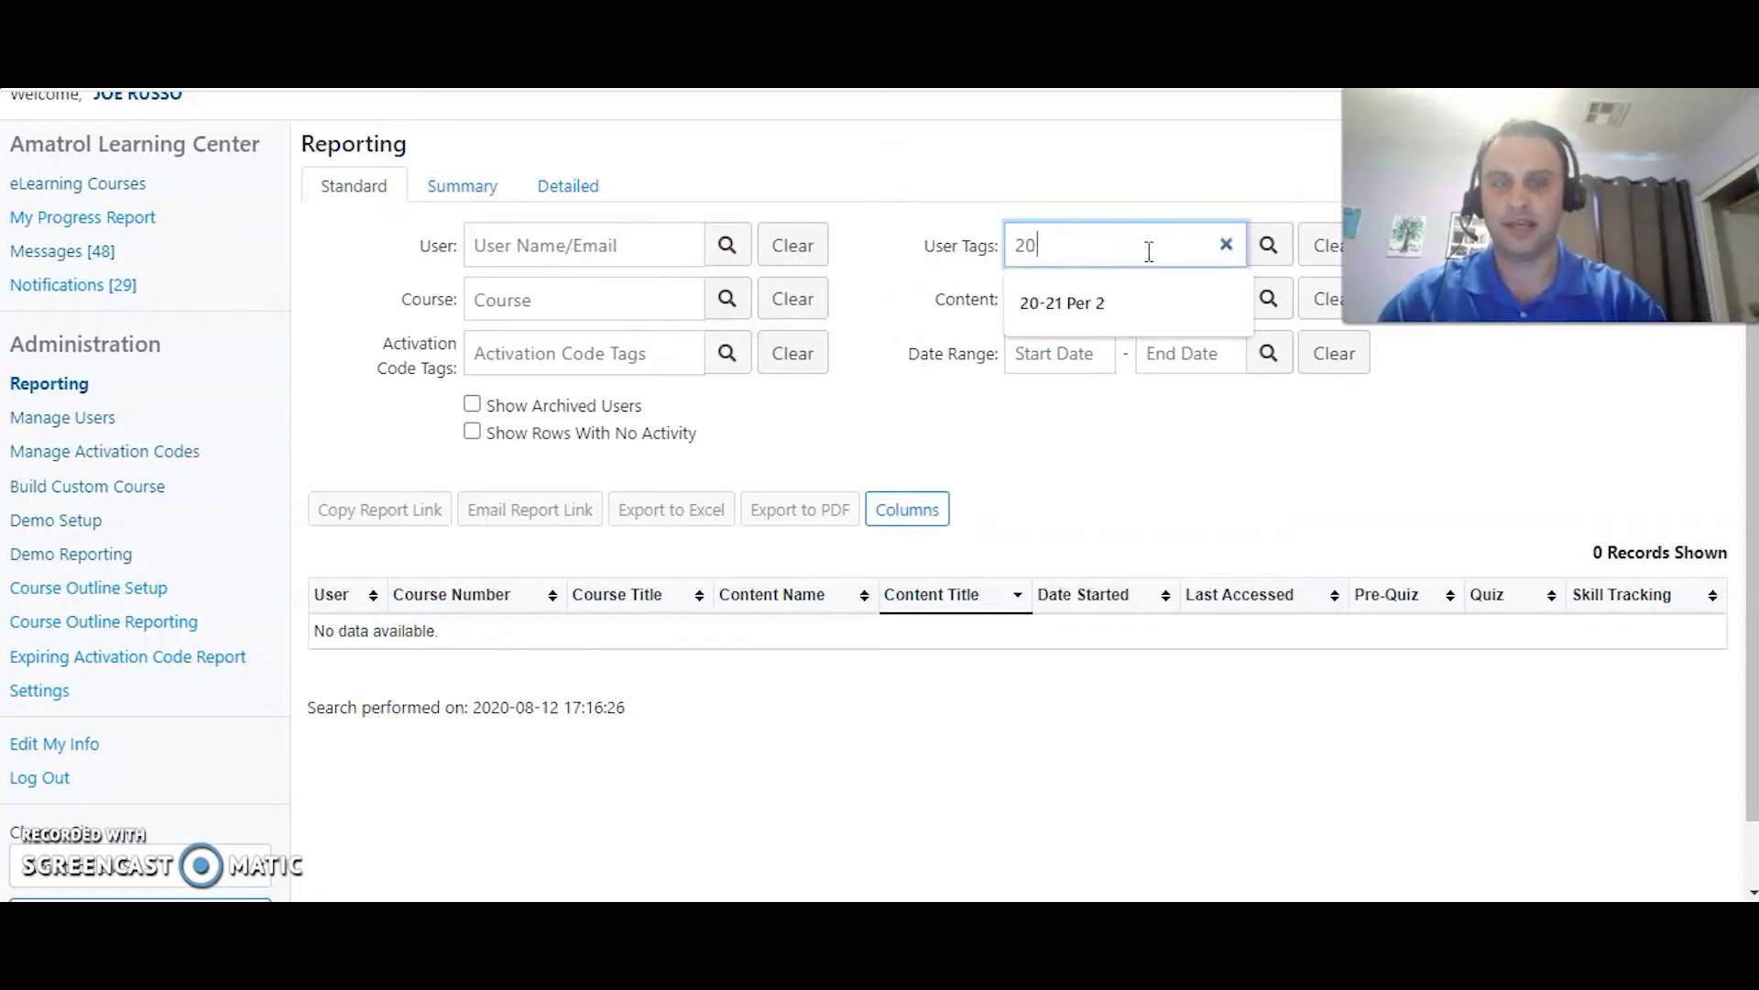
pyautogui.write('20-21Per2Group1')
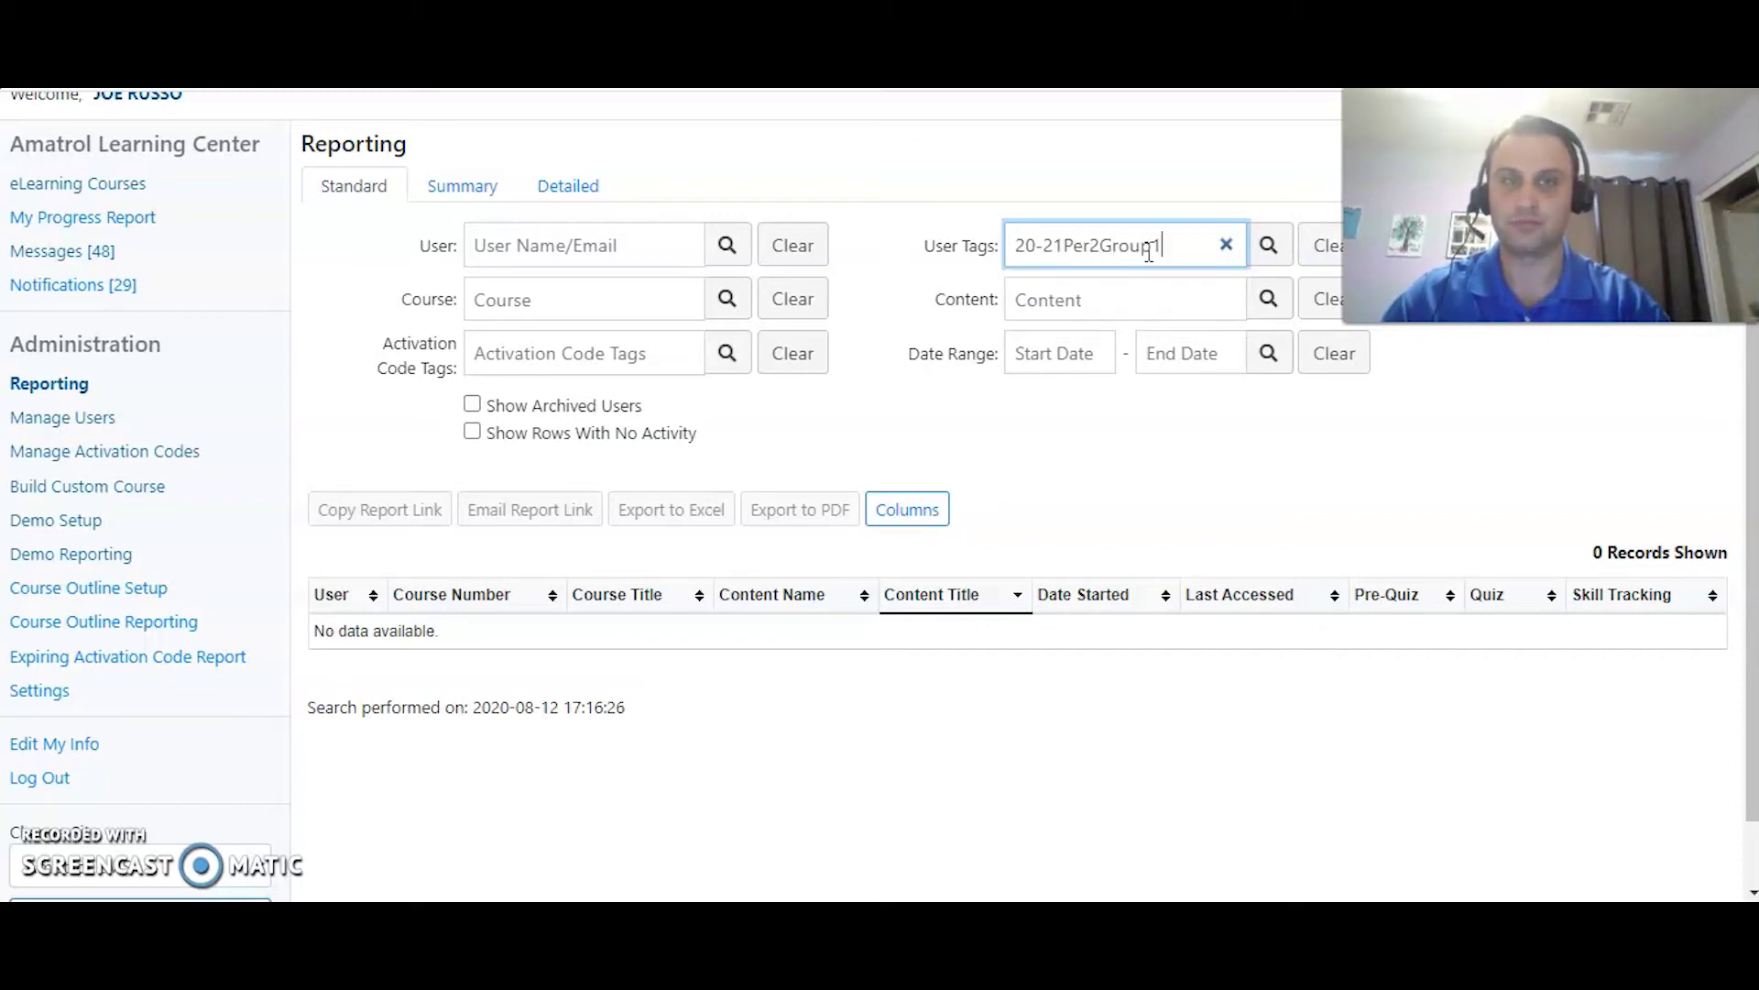
pyautogui.click(1220, 246)
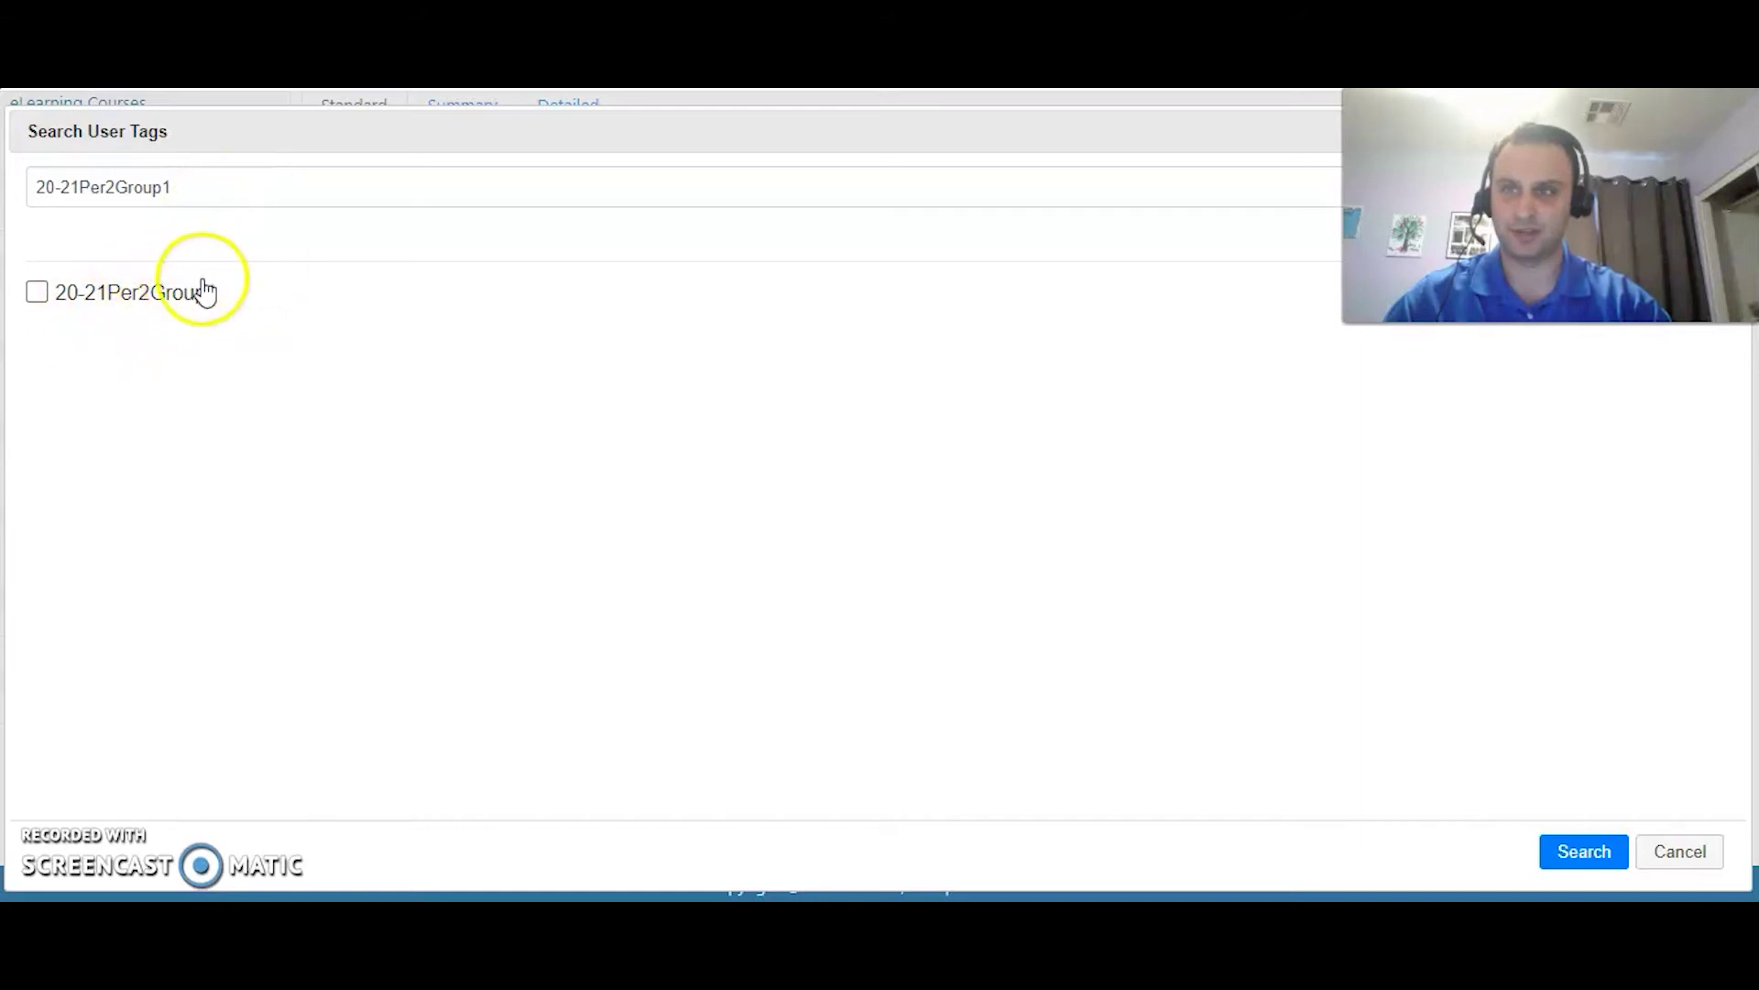
# Step: Tick 20-21Per2Group1 and run the report, reviewing its 8 result rows
pyautogui.click(37, 291)
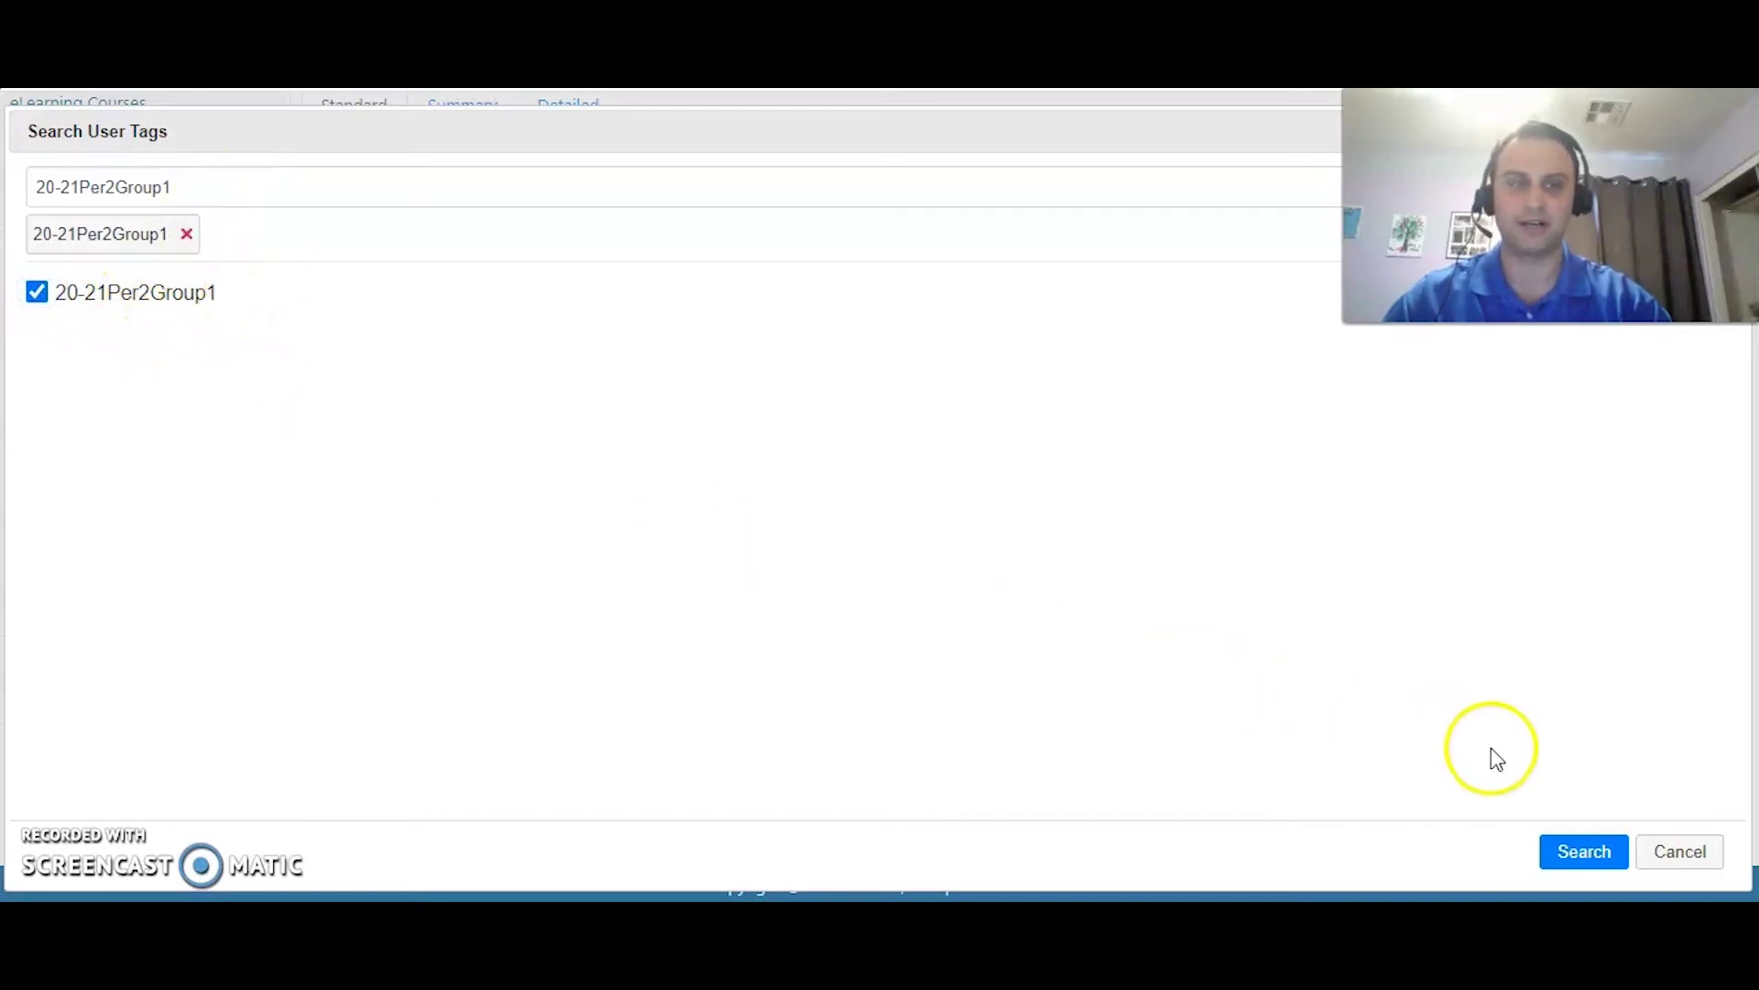
pyautogui.click(1578, 845)
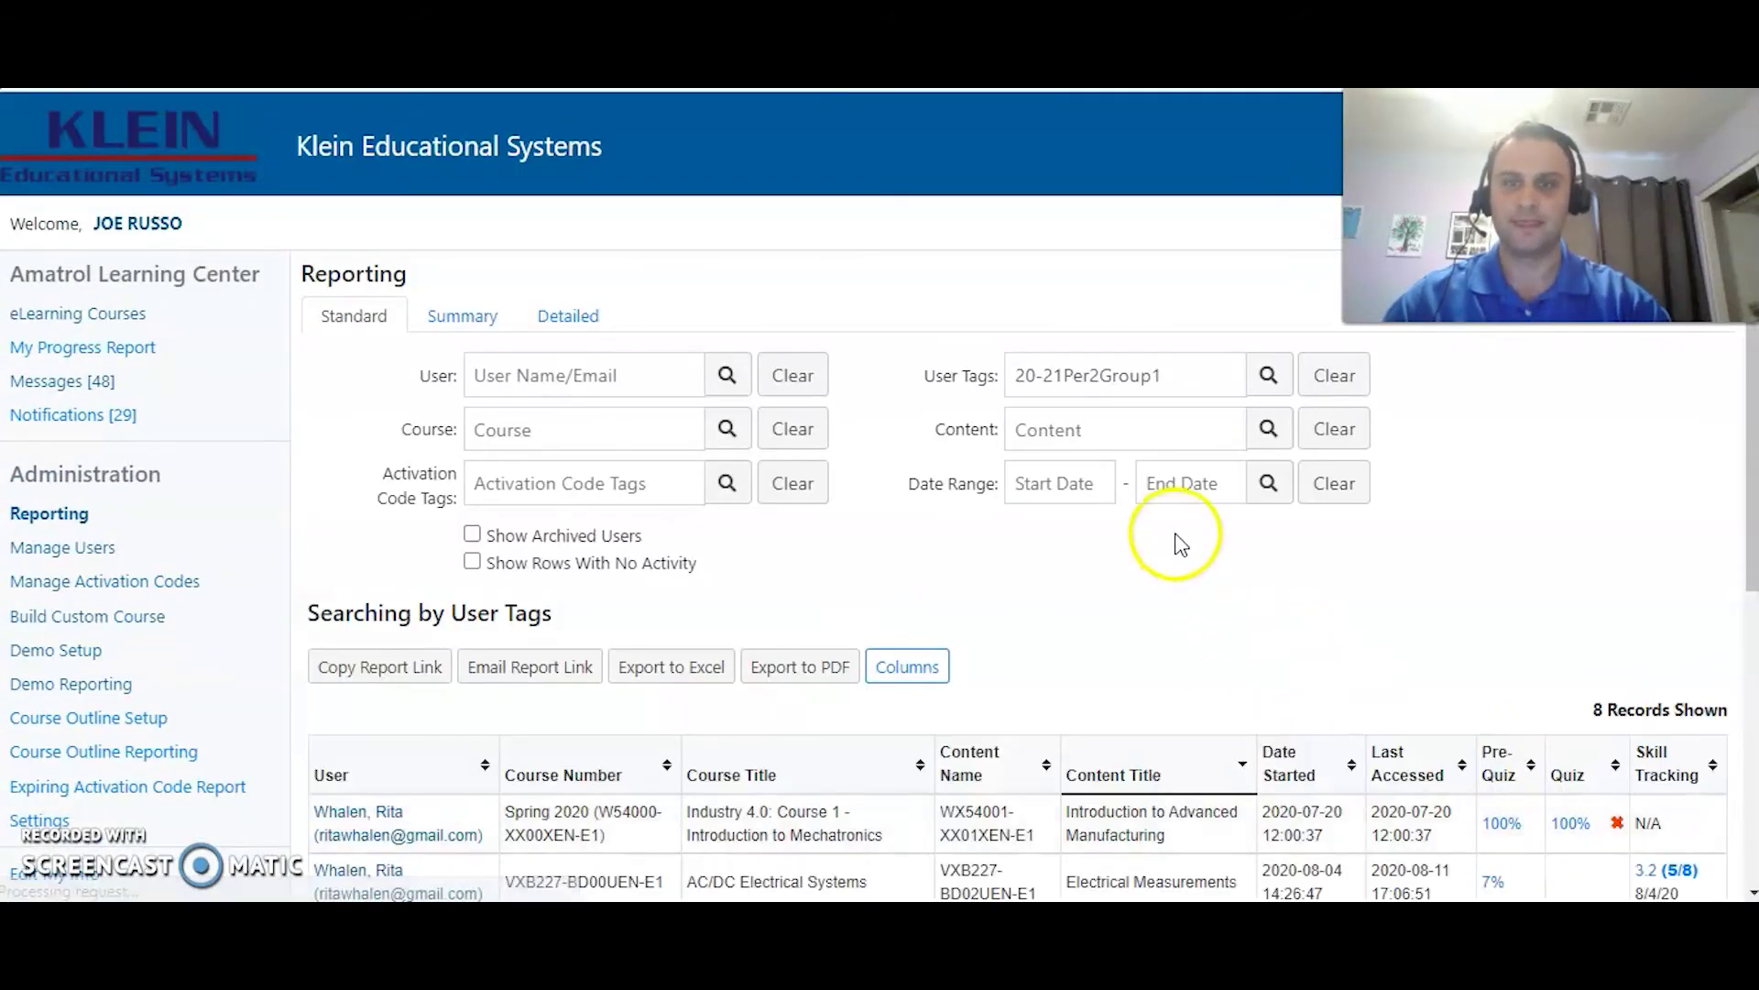
pyautogui.scroll(-4, 1177, 545)
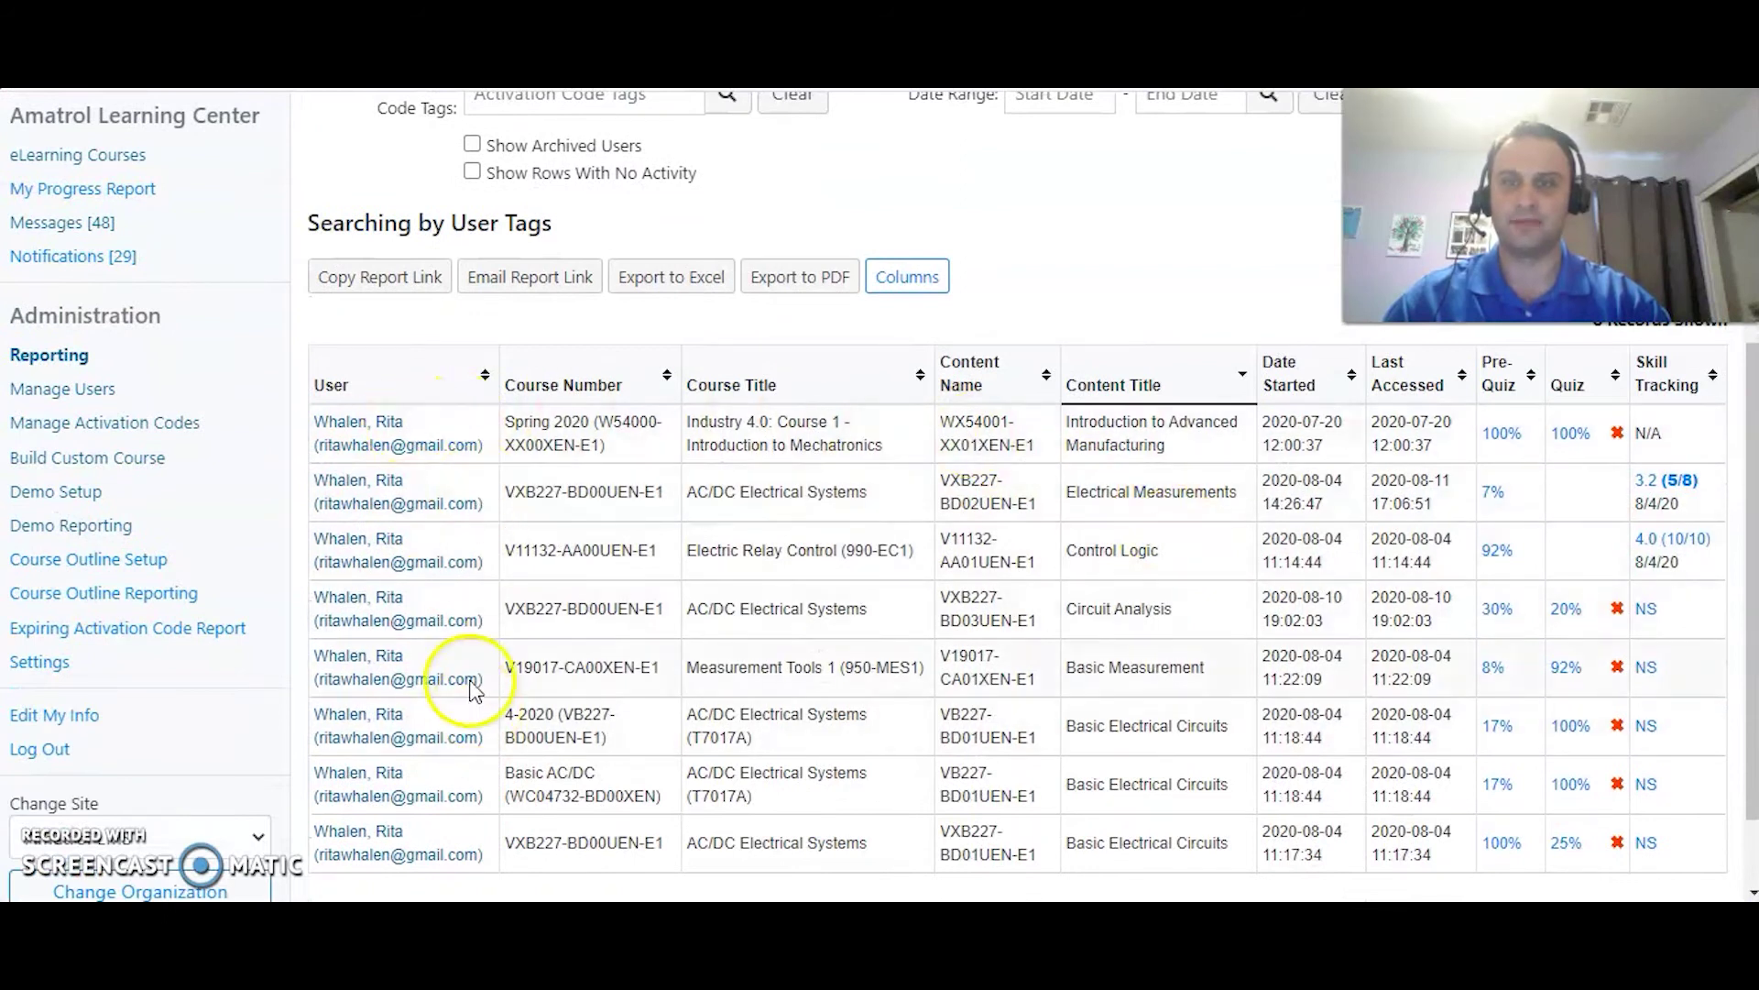
pyautogui.scroll(4, 806, 536)
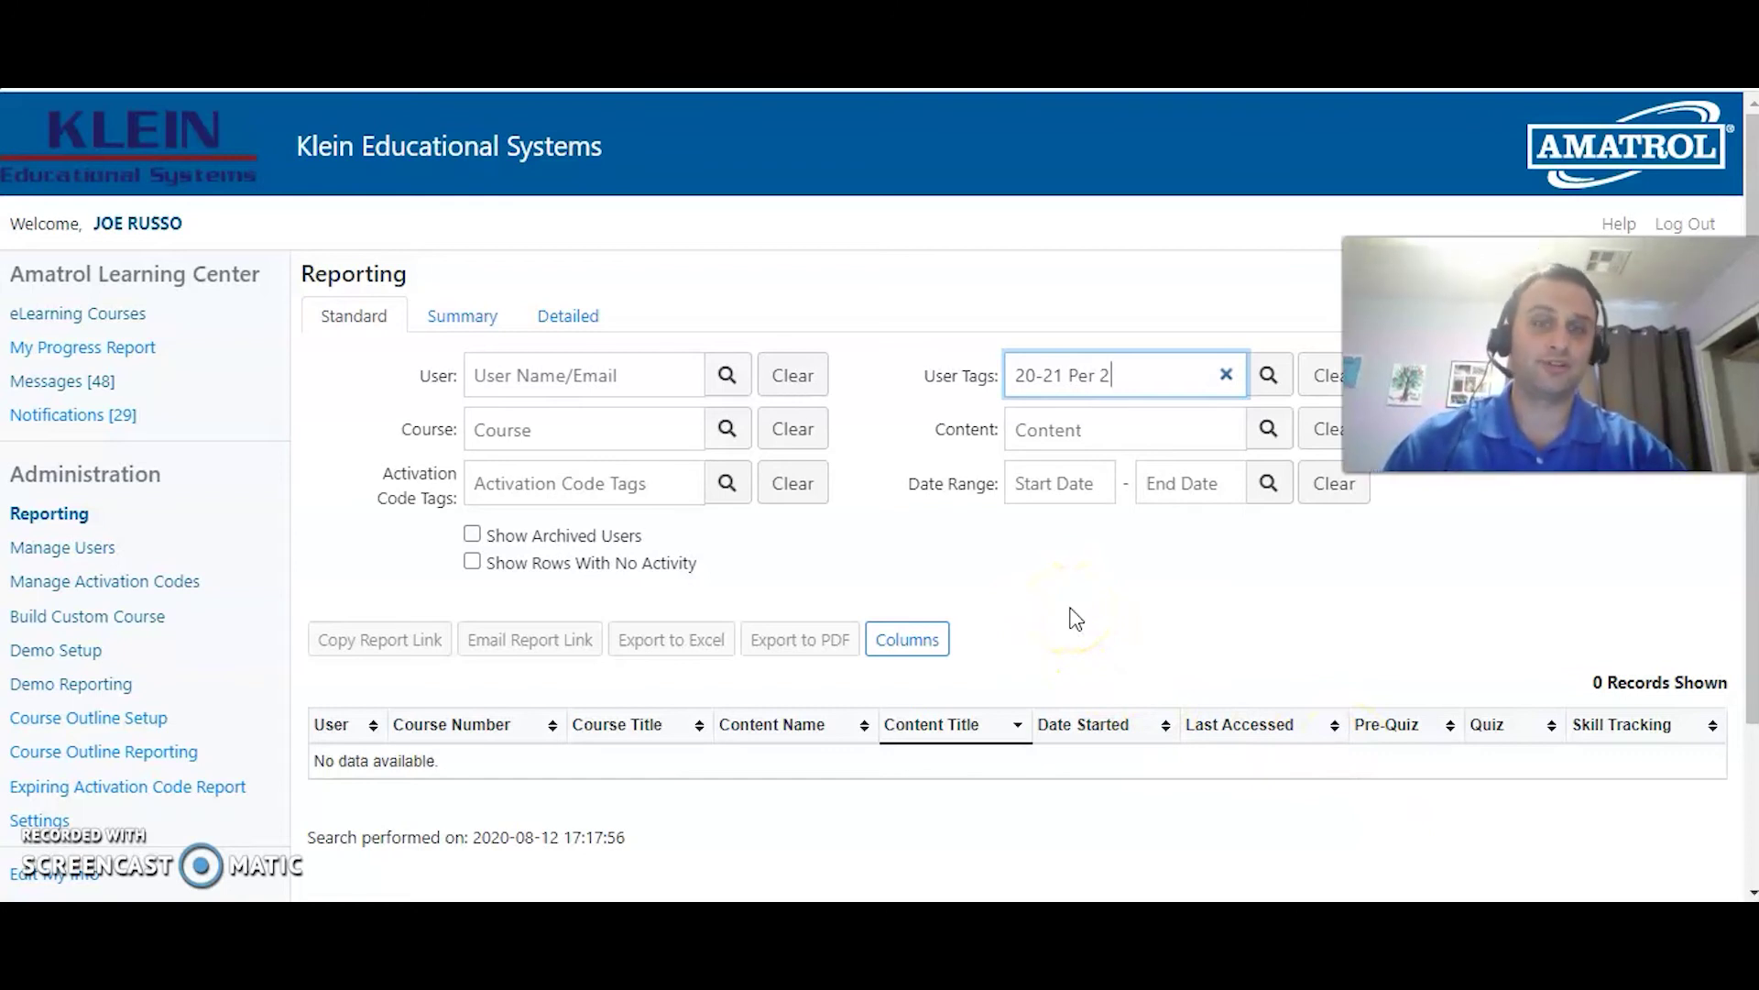
# Step: Change the user tag filter to 20-21 Per 2 and rerun the report, listing 8 course records
pyautogui.scroll(-3, 1063, 591)
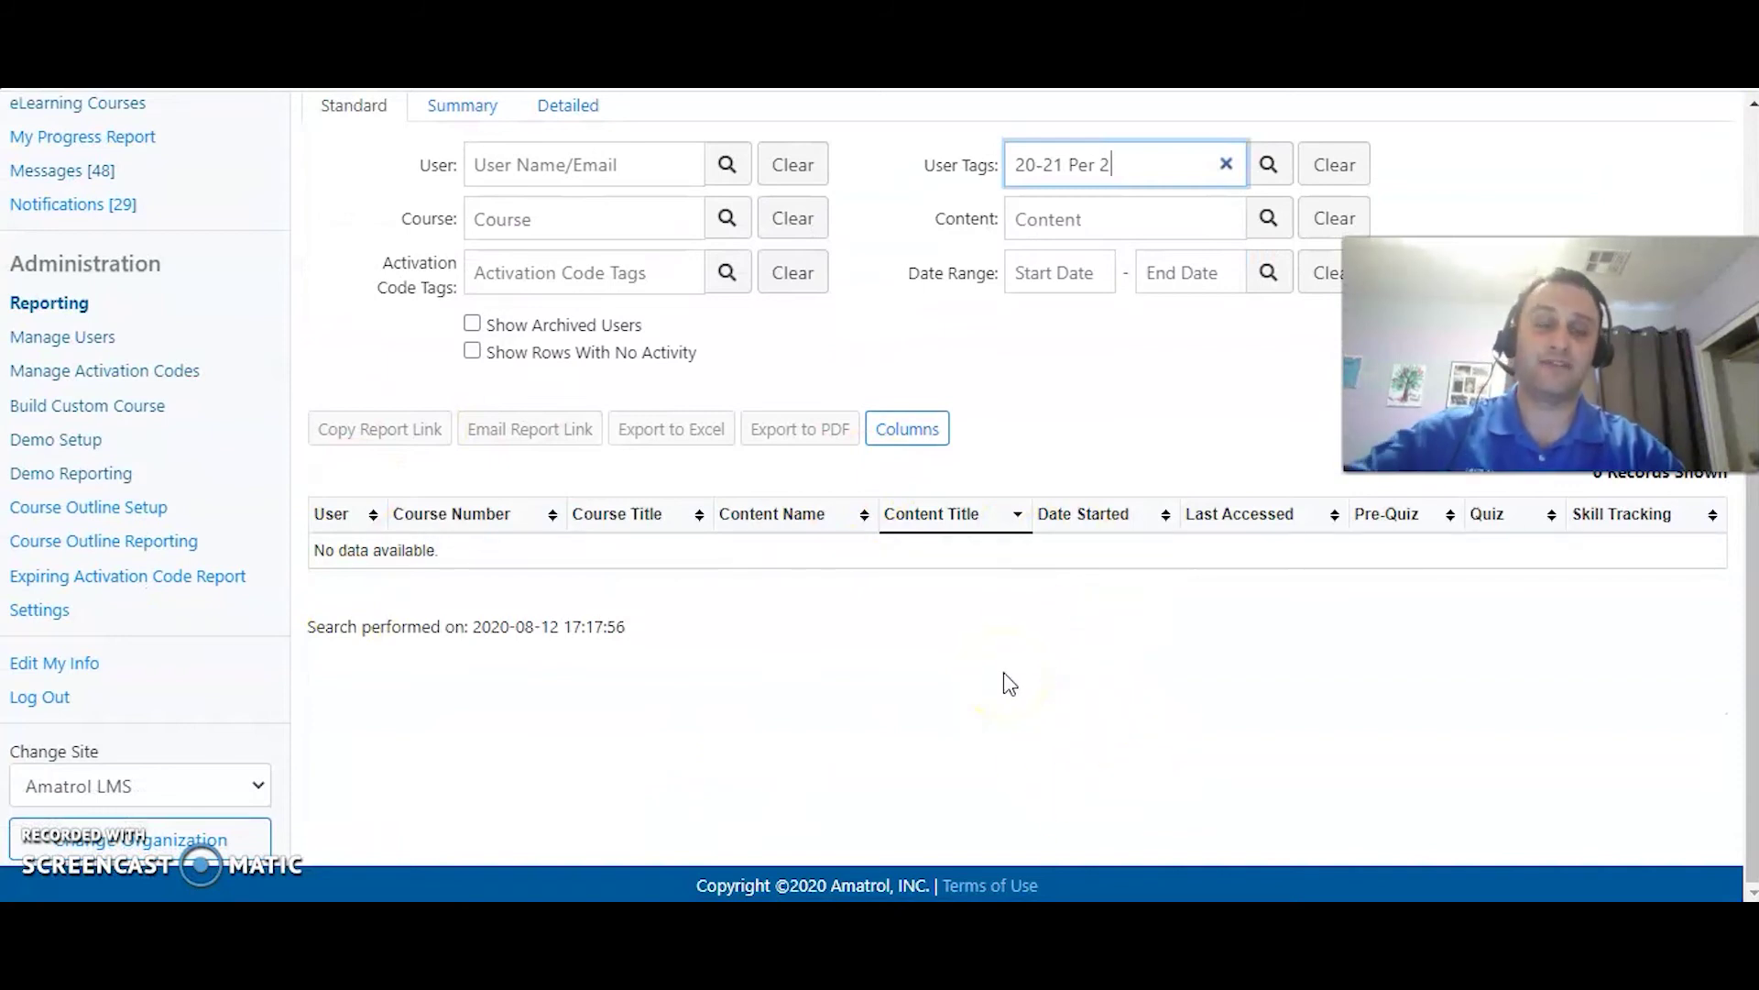
pyautogui.click(1147, 171)
pyautogui.press('BackSpace')
pyautogui.press('BackSpace')
pyautogui.press('BackSpace')
pyautogui.press('BackSpace')
pyautogui.press('BackSpace')
pyautogui.press('BackSpace')
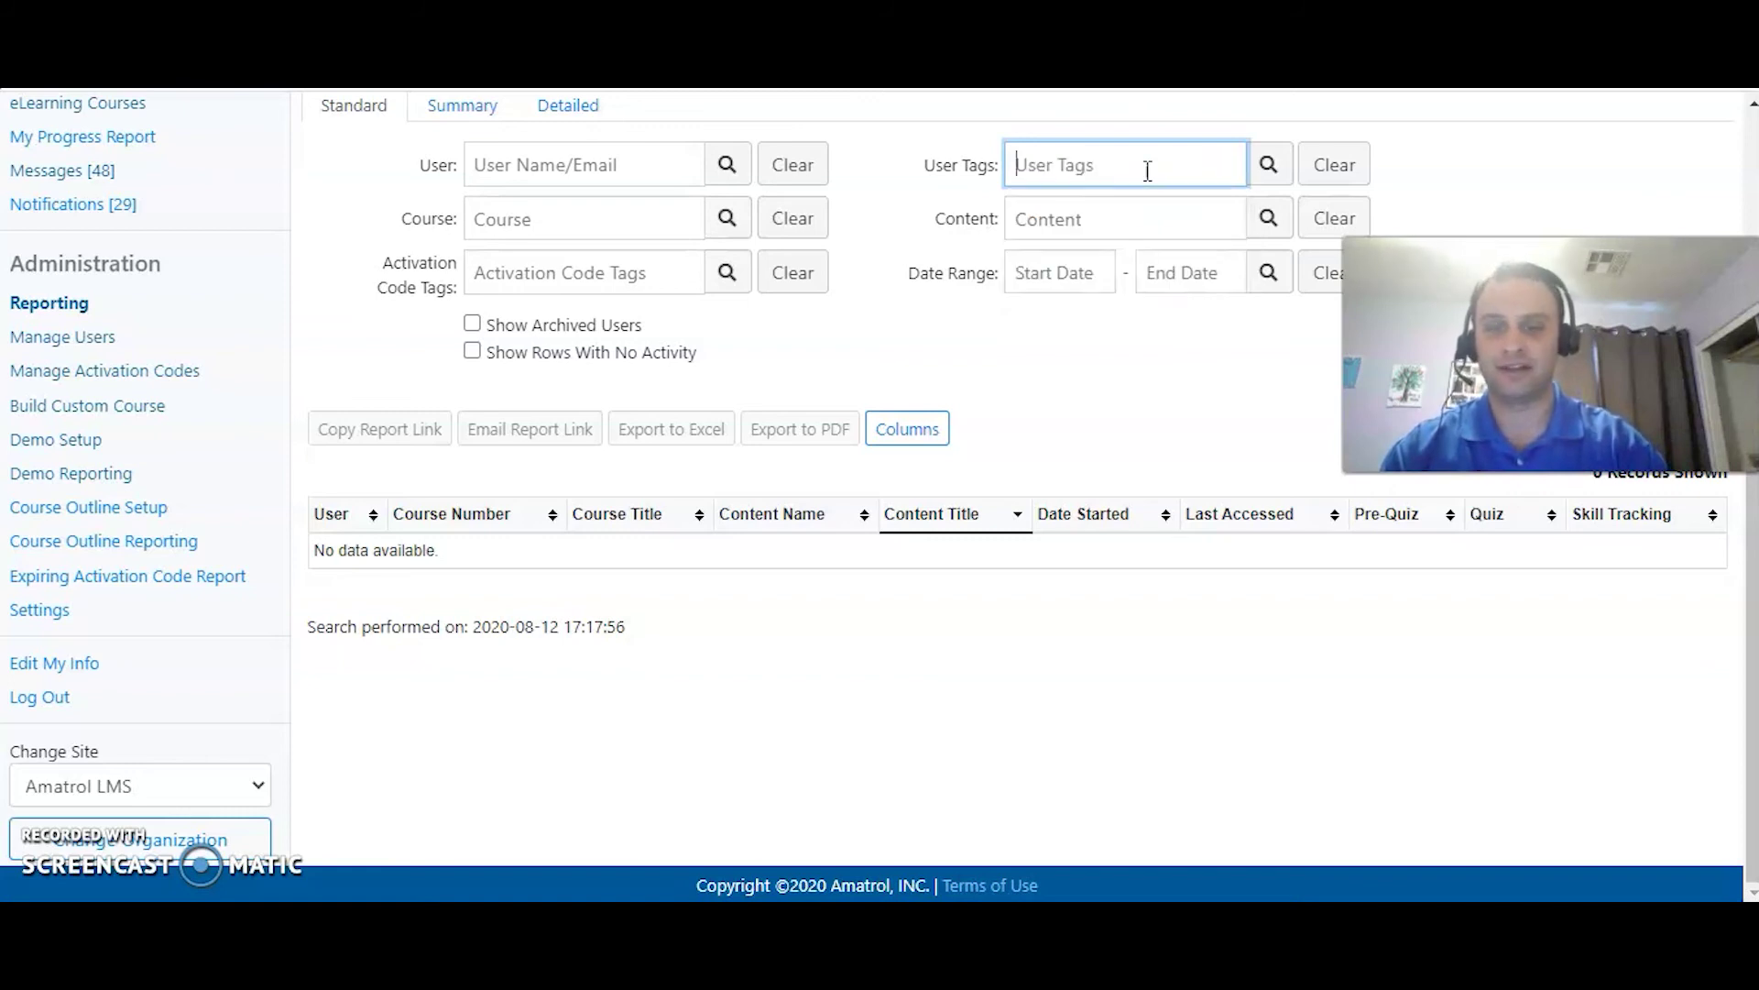
pyautogui.write('20-21 Per')
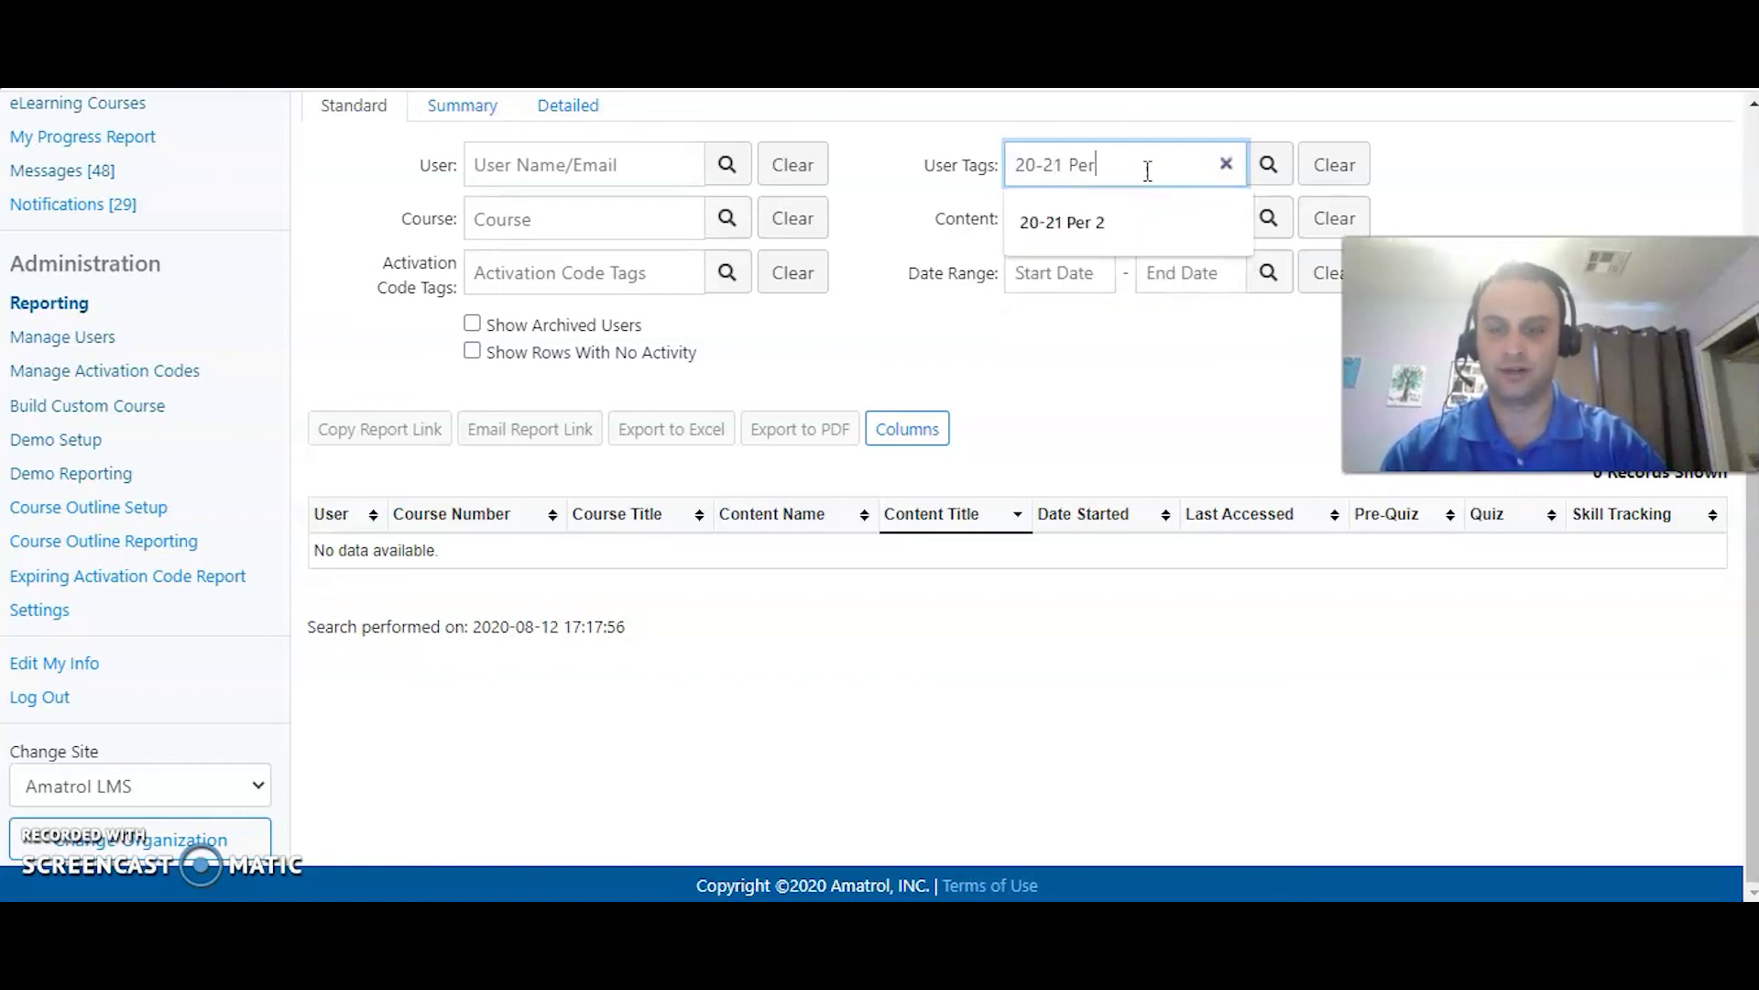
pyautogui.write(' 2')
pyautogui.click(1227, 167)
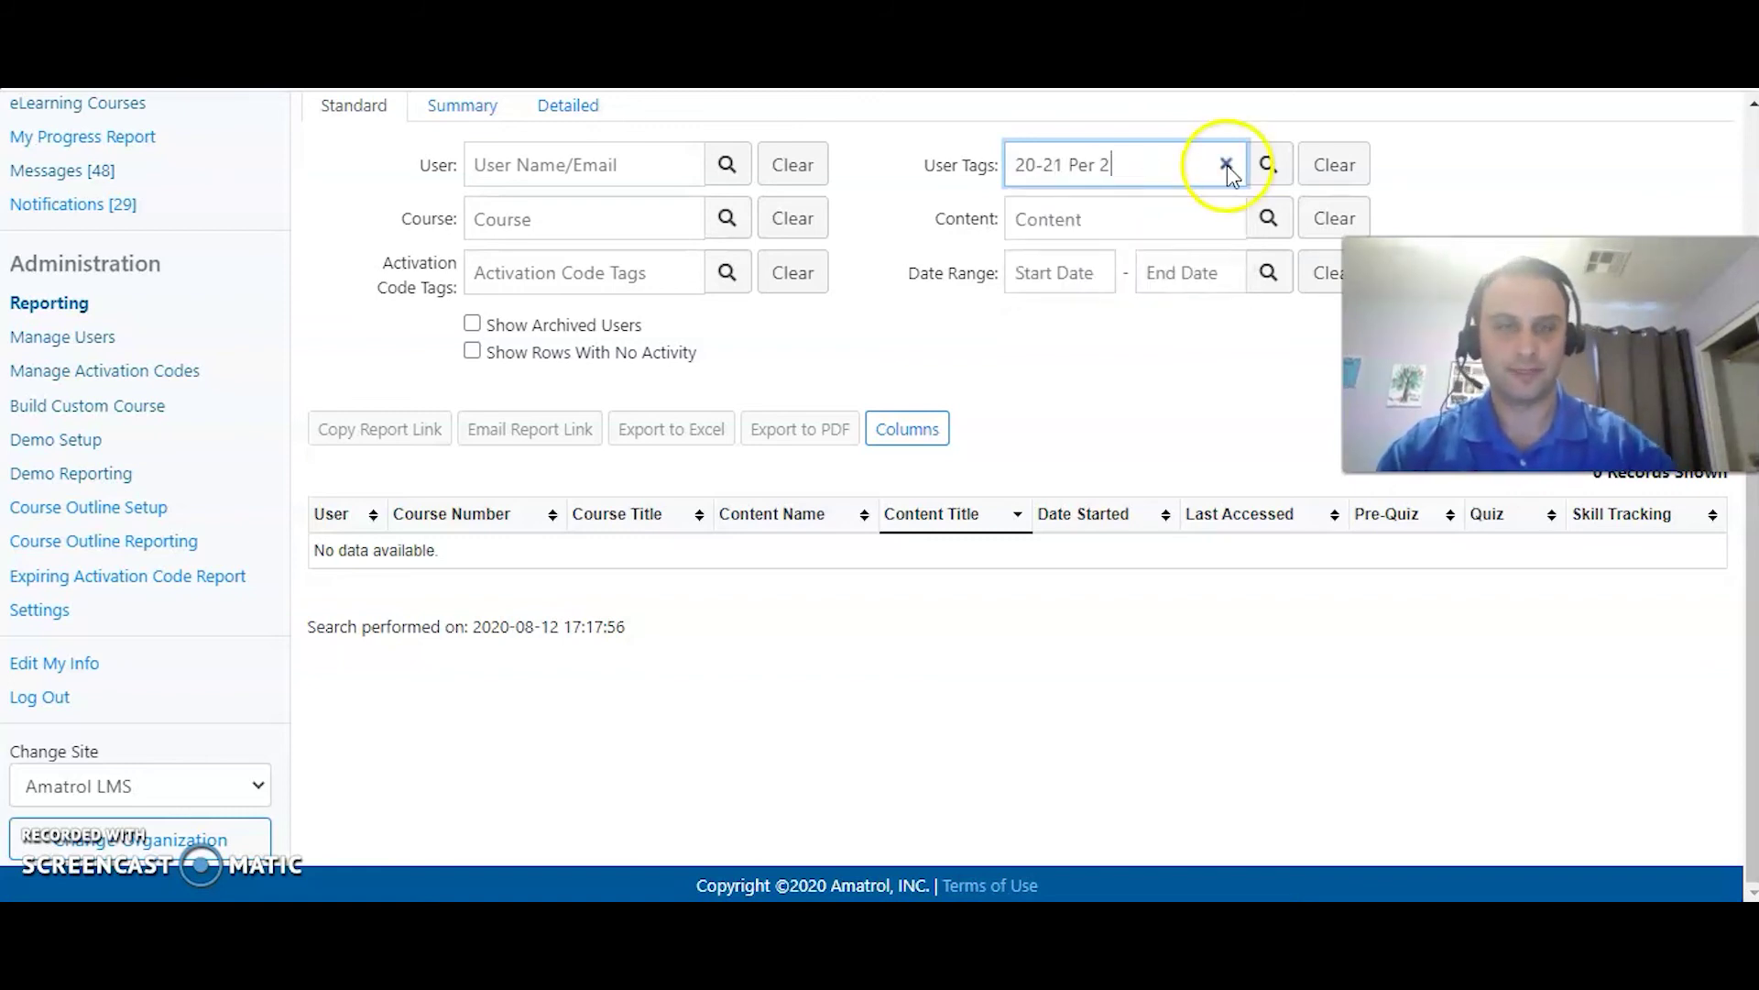
pyautogui.click(37, 292)
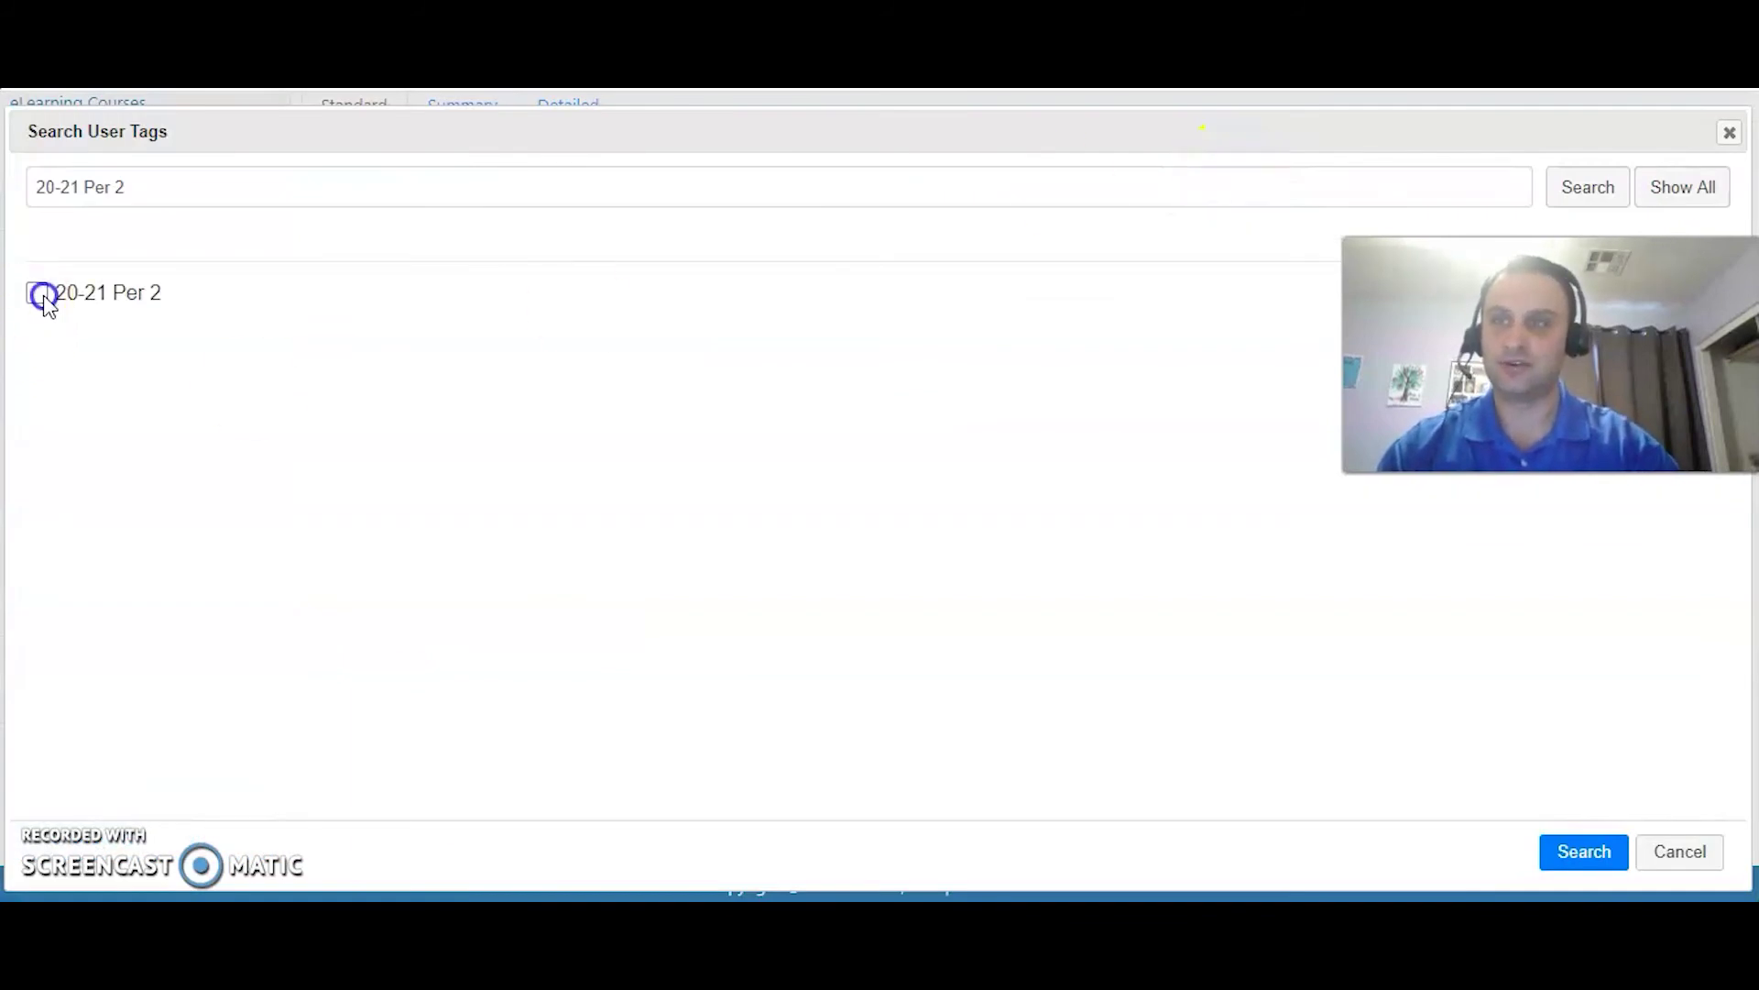
pyautogui.click(1597, 854)
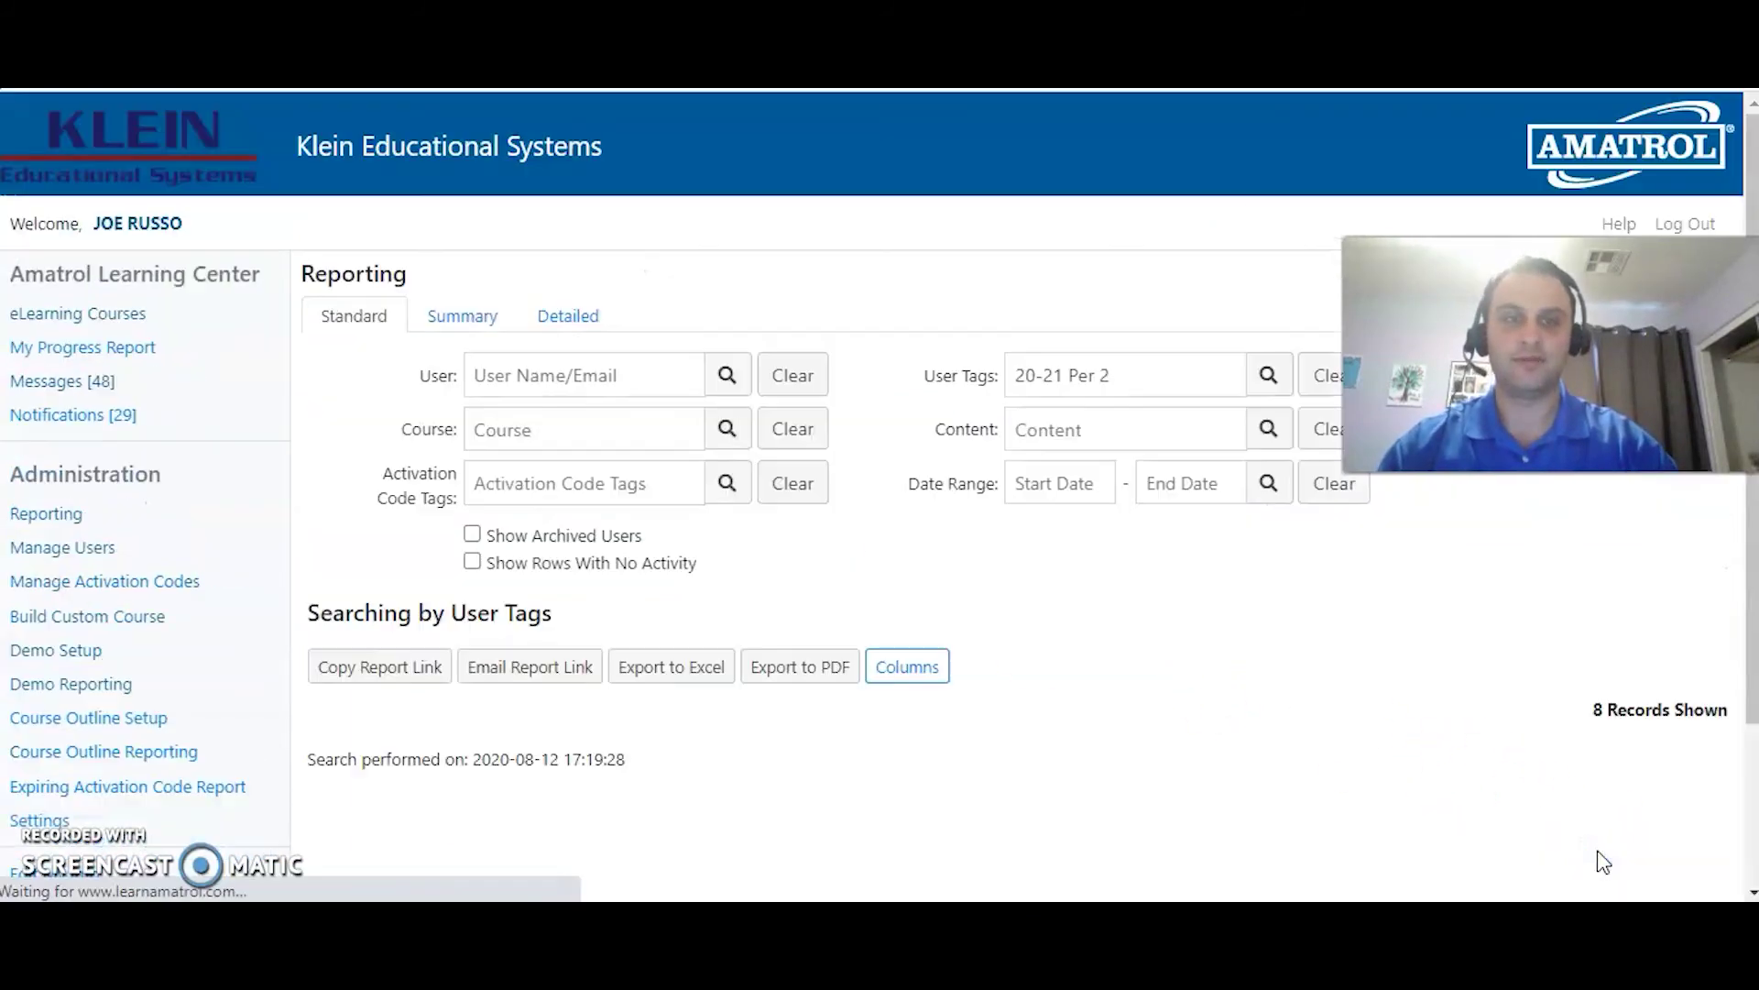
pyautogui.scroll(-4, 1242, 705)
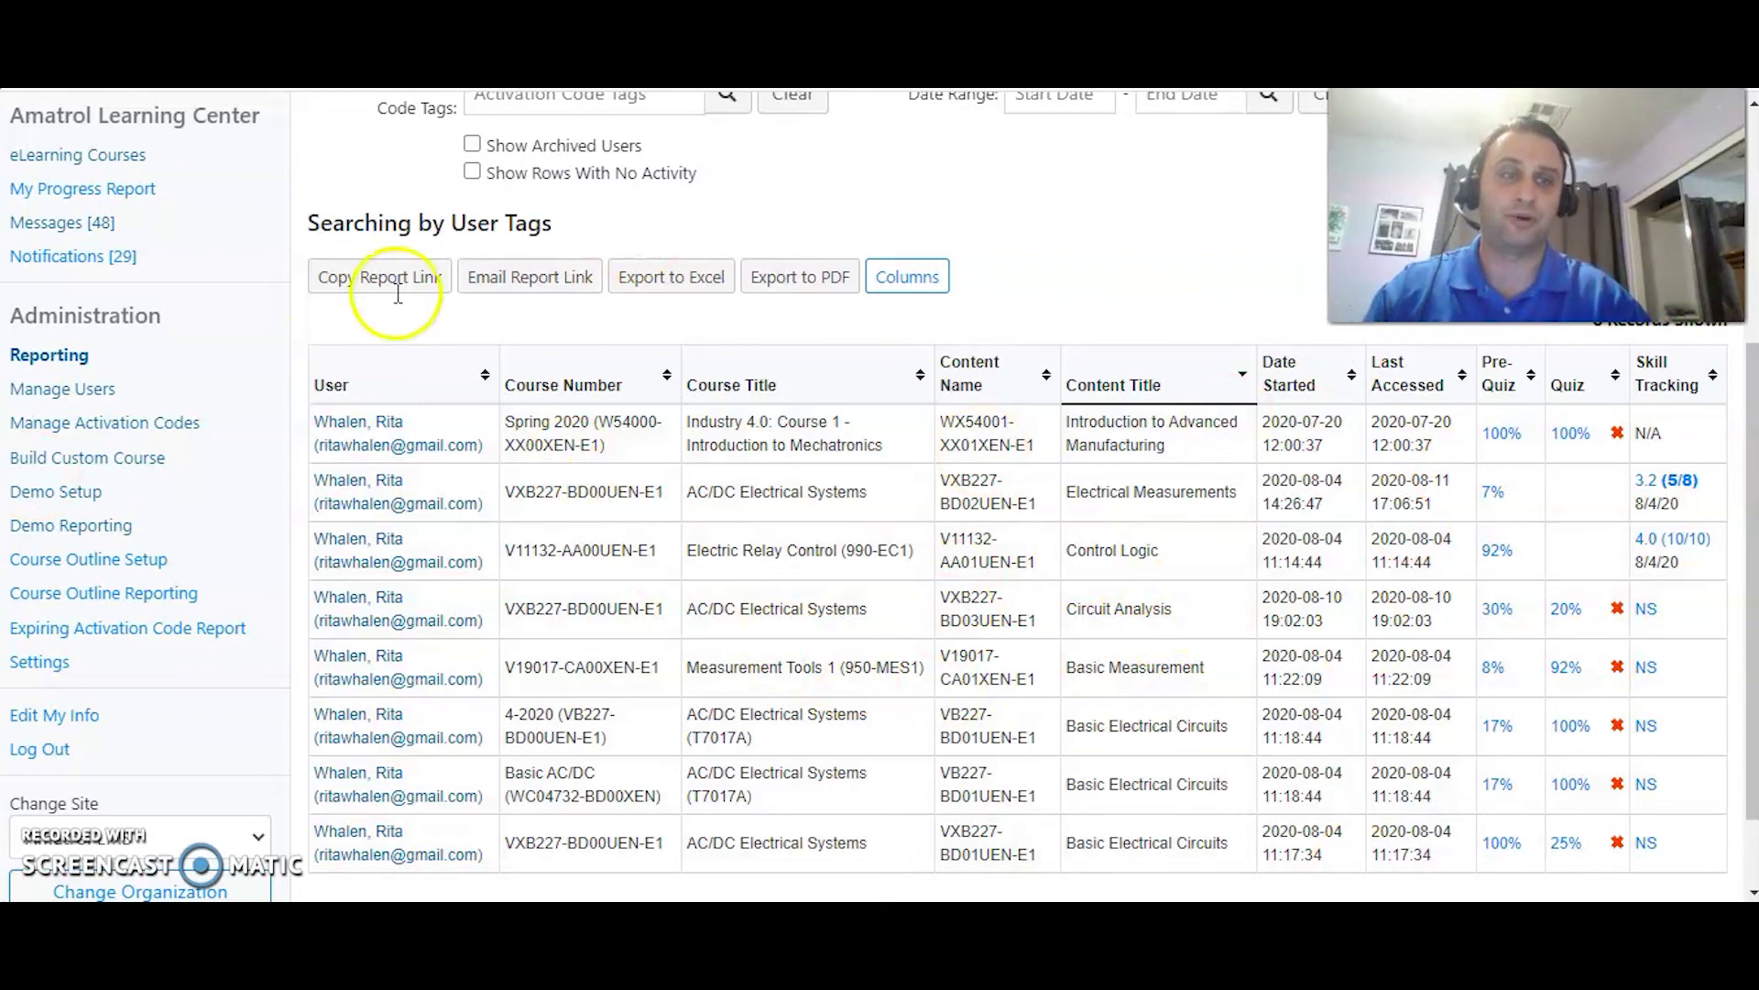
# Step: Export the 20-21 Per 2 report to Excel and open the downloaded file
pyautogui.click(674, 279)
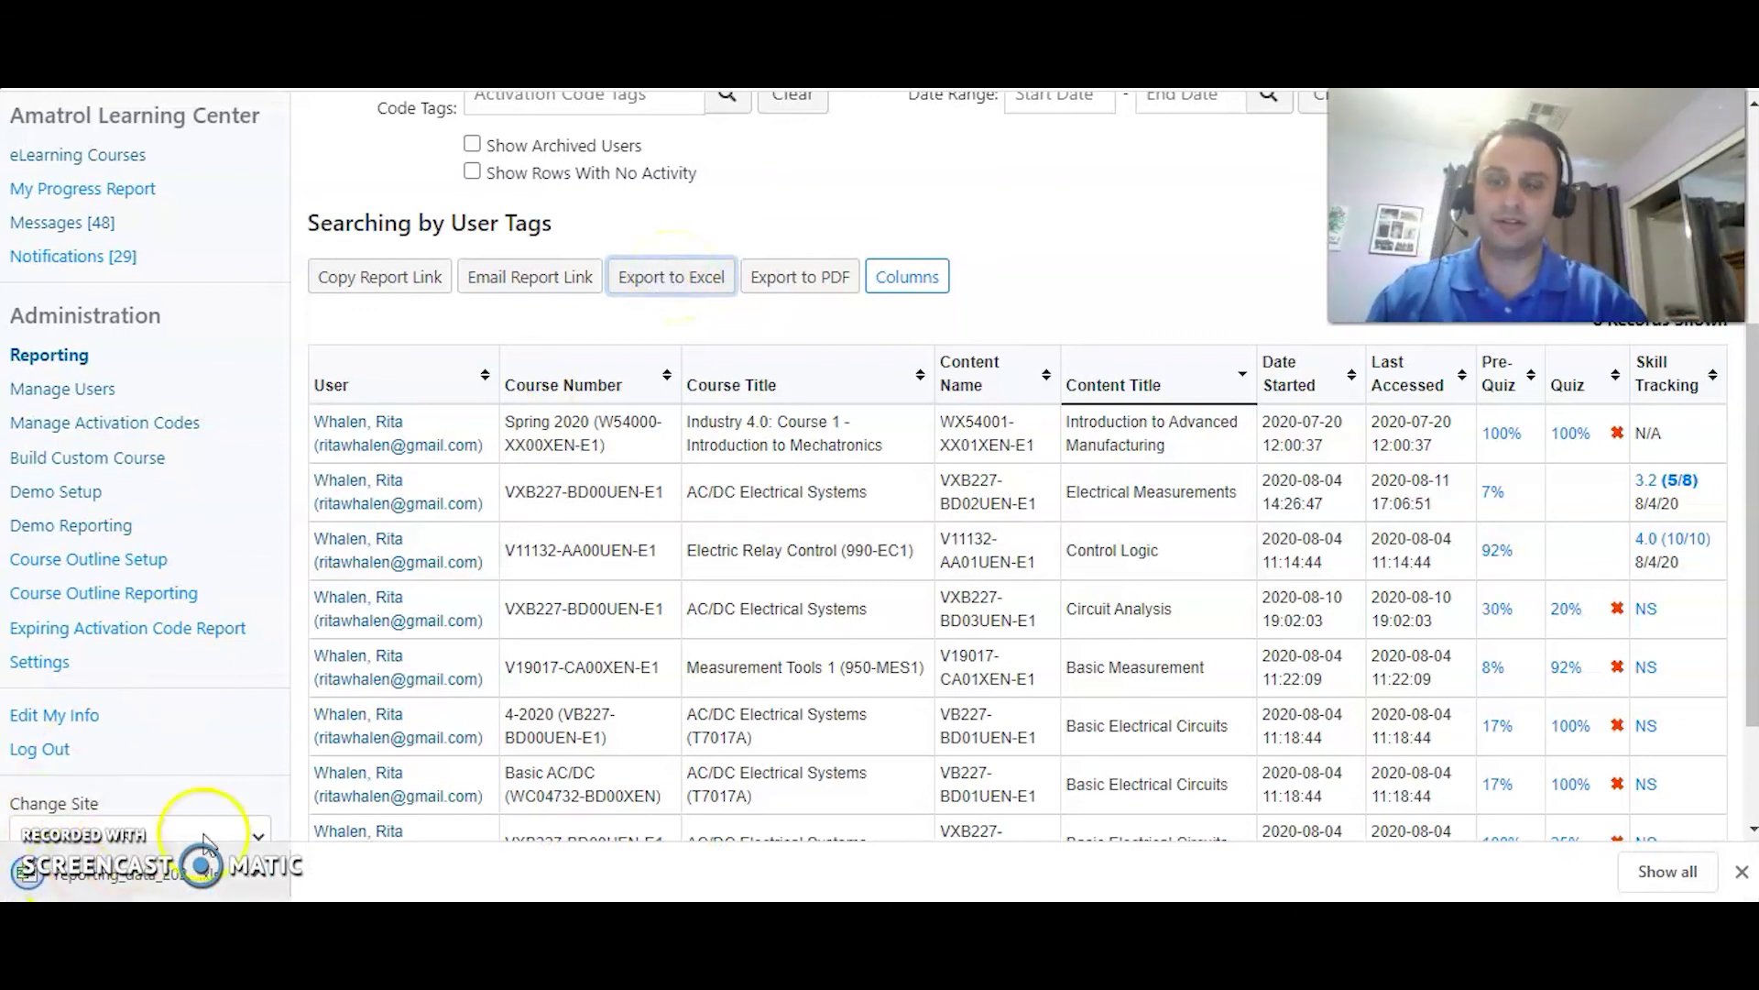
pyautogui.click(140, 884)
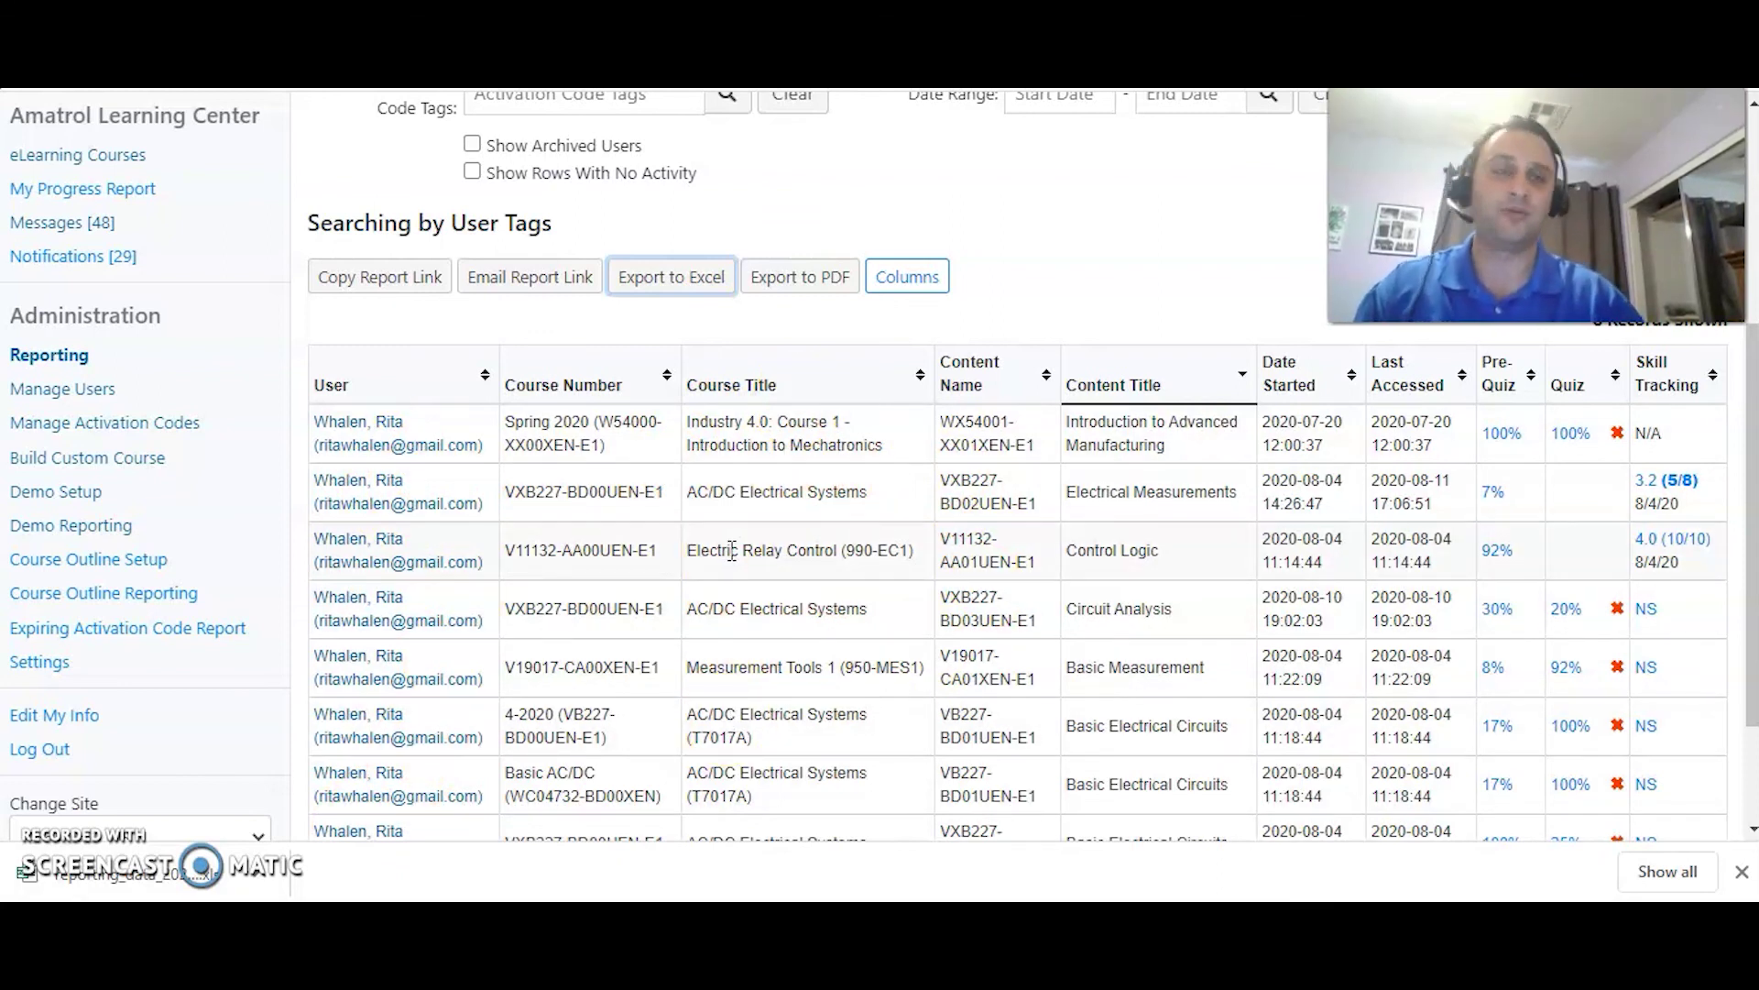
pyautogui.scroll(5, 777, 588)
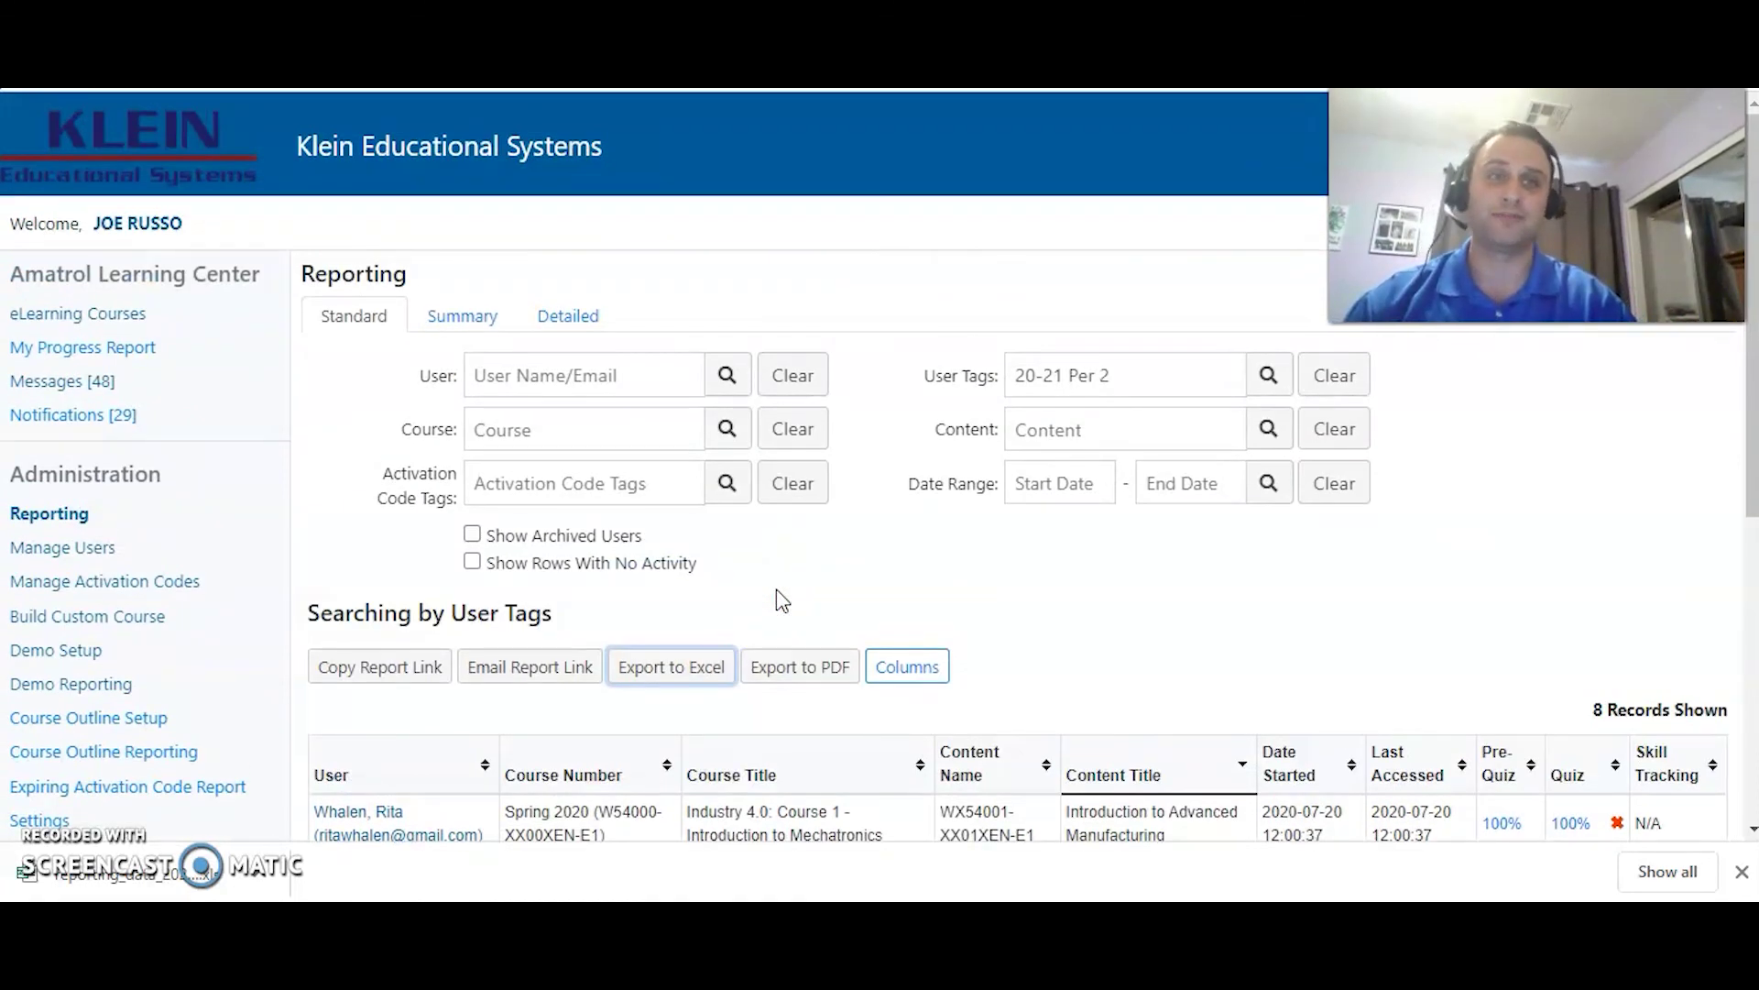
pyautogui.click(1149, 377)
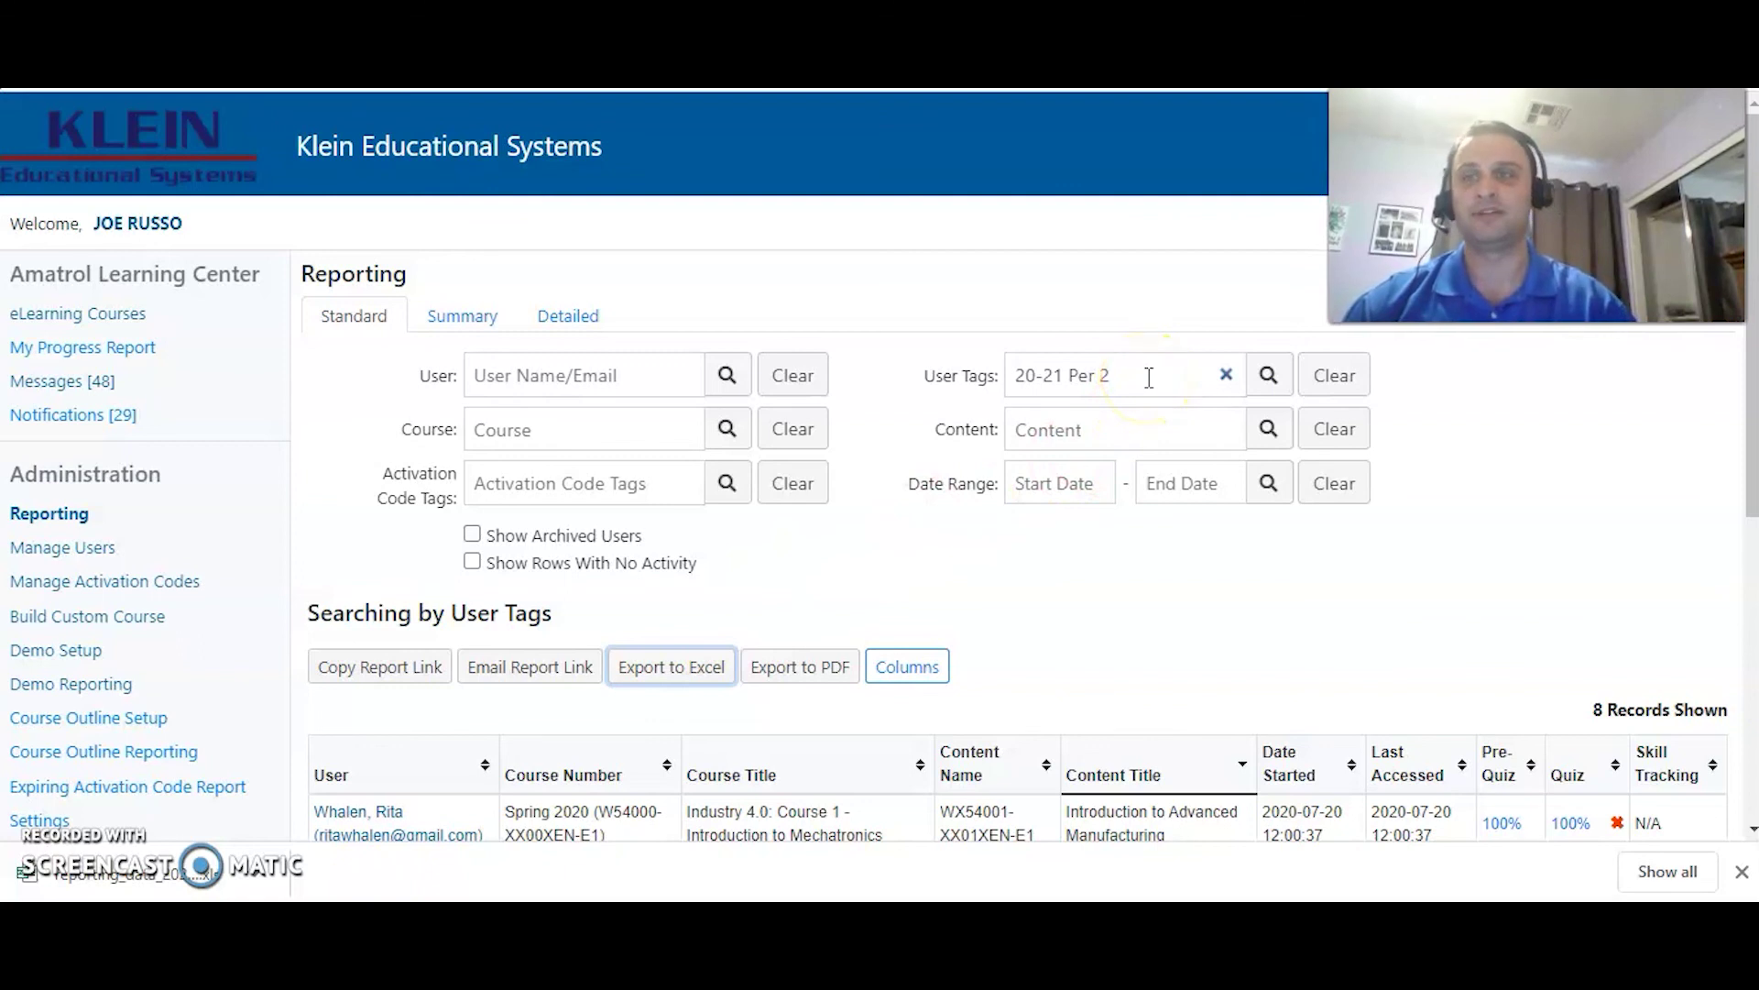